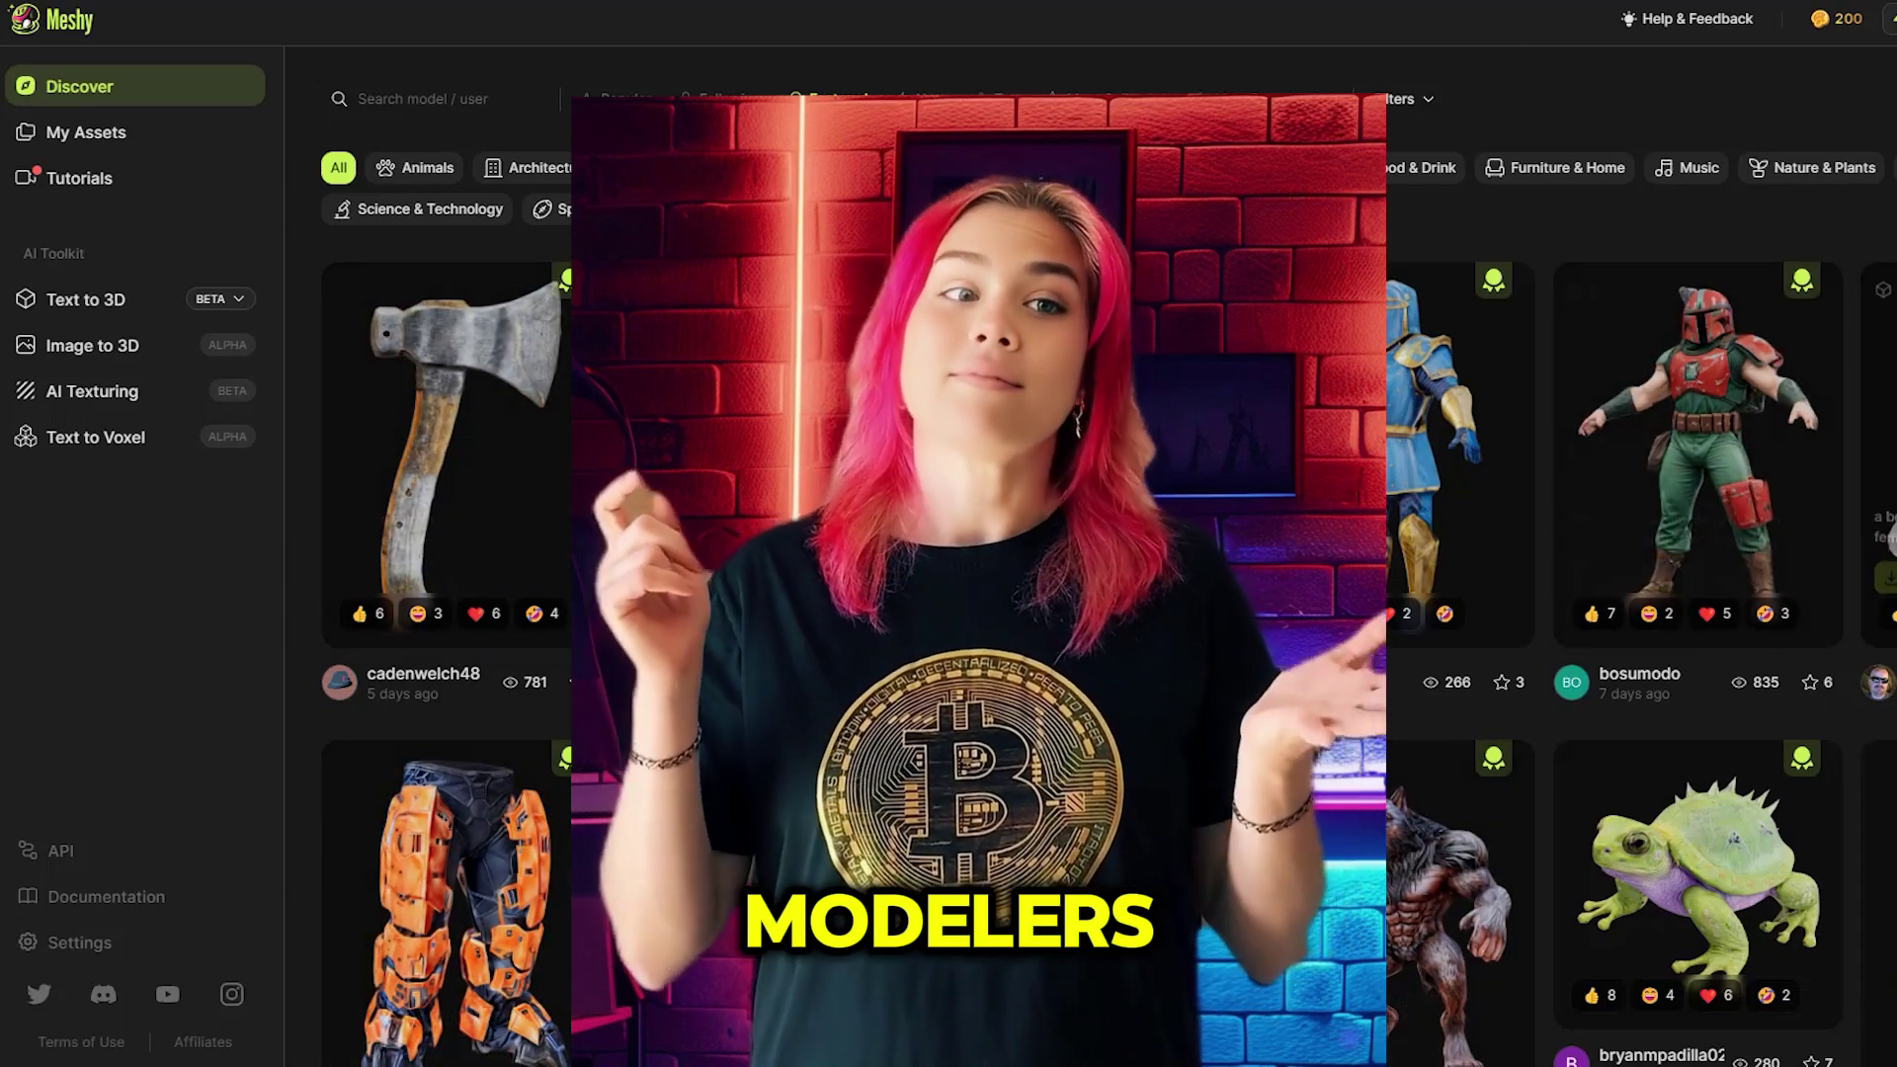
# Scroll down through the Featured gallery of community 3D models on the Discover page.
pyautogui.scroll(-8, 948, 592)
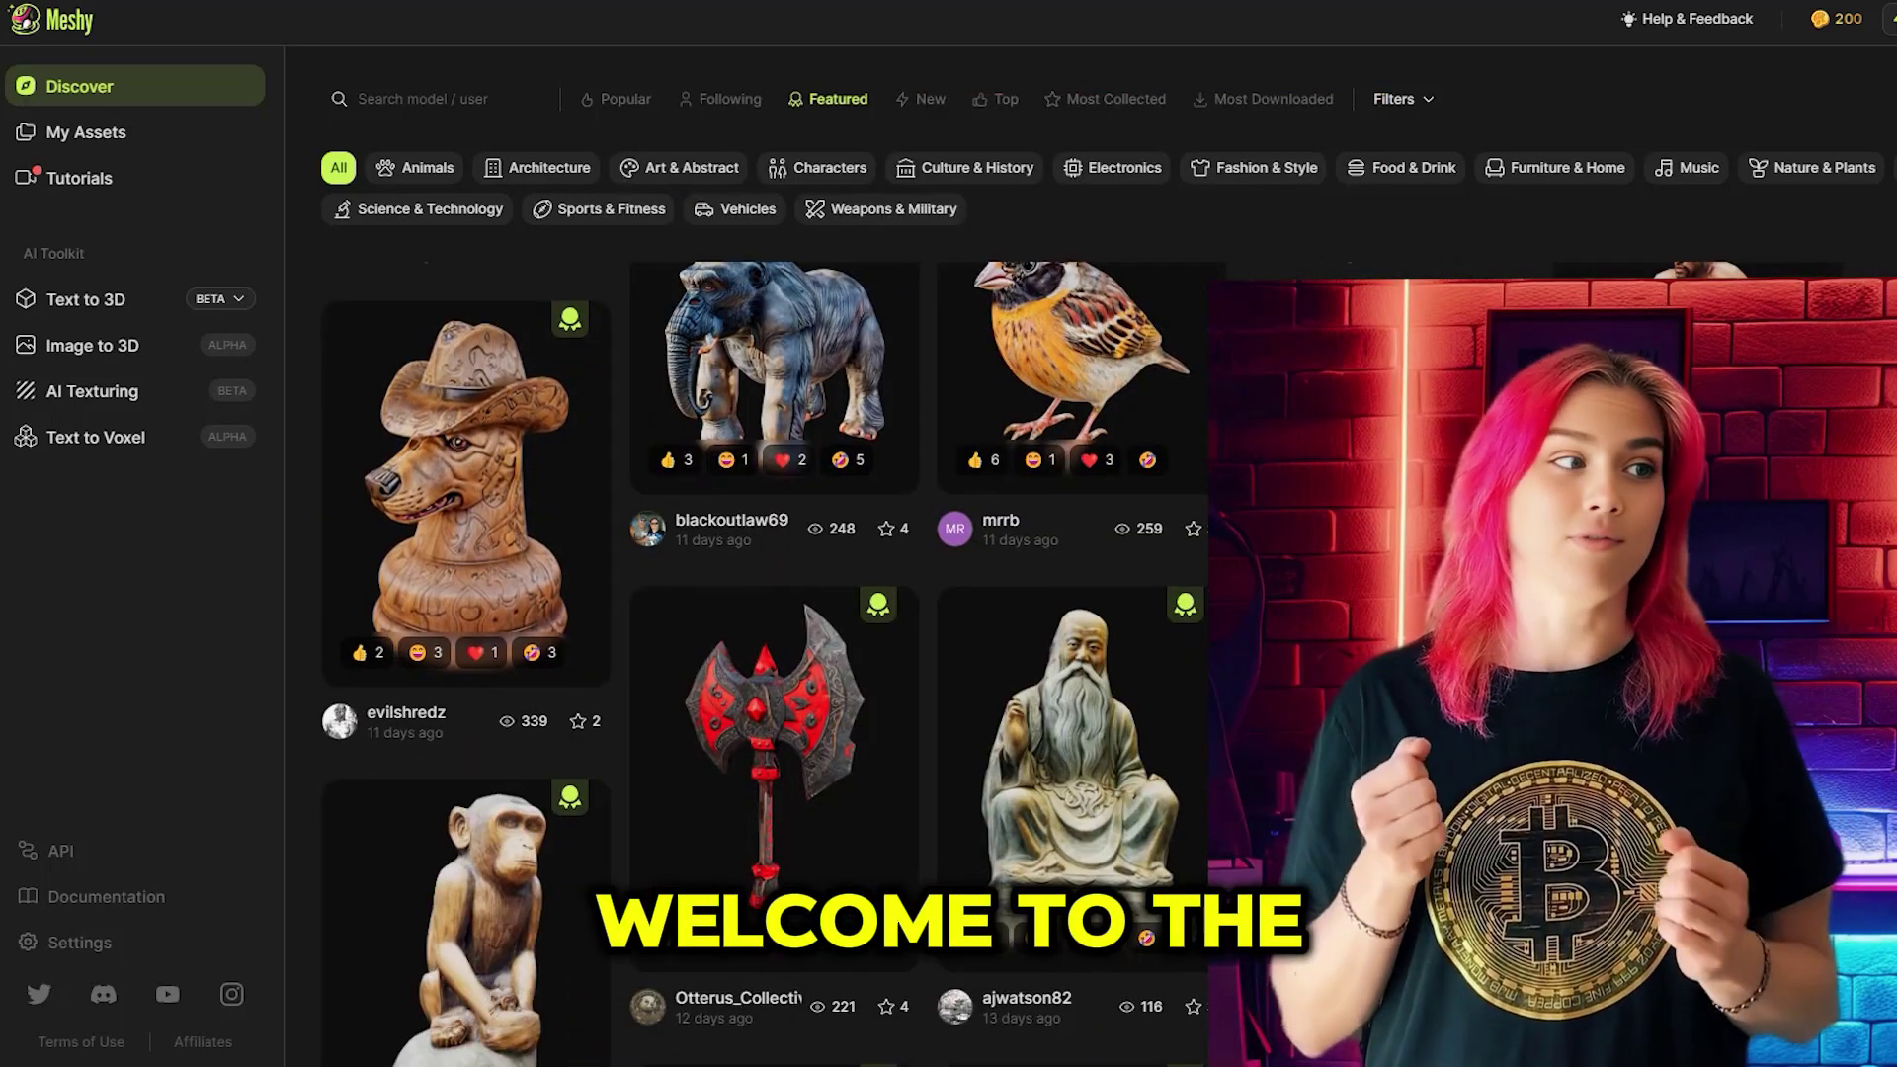
pyautogui.scroll(-9, 760, 662)
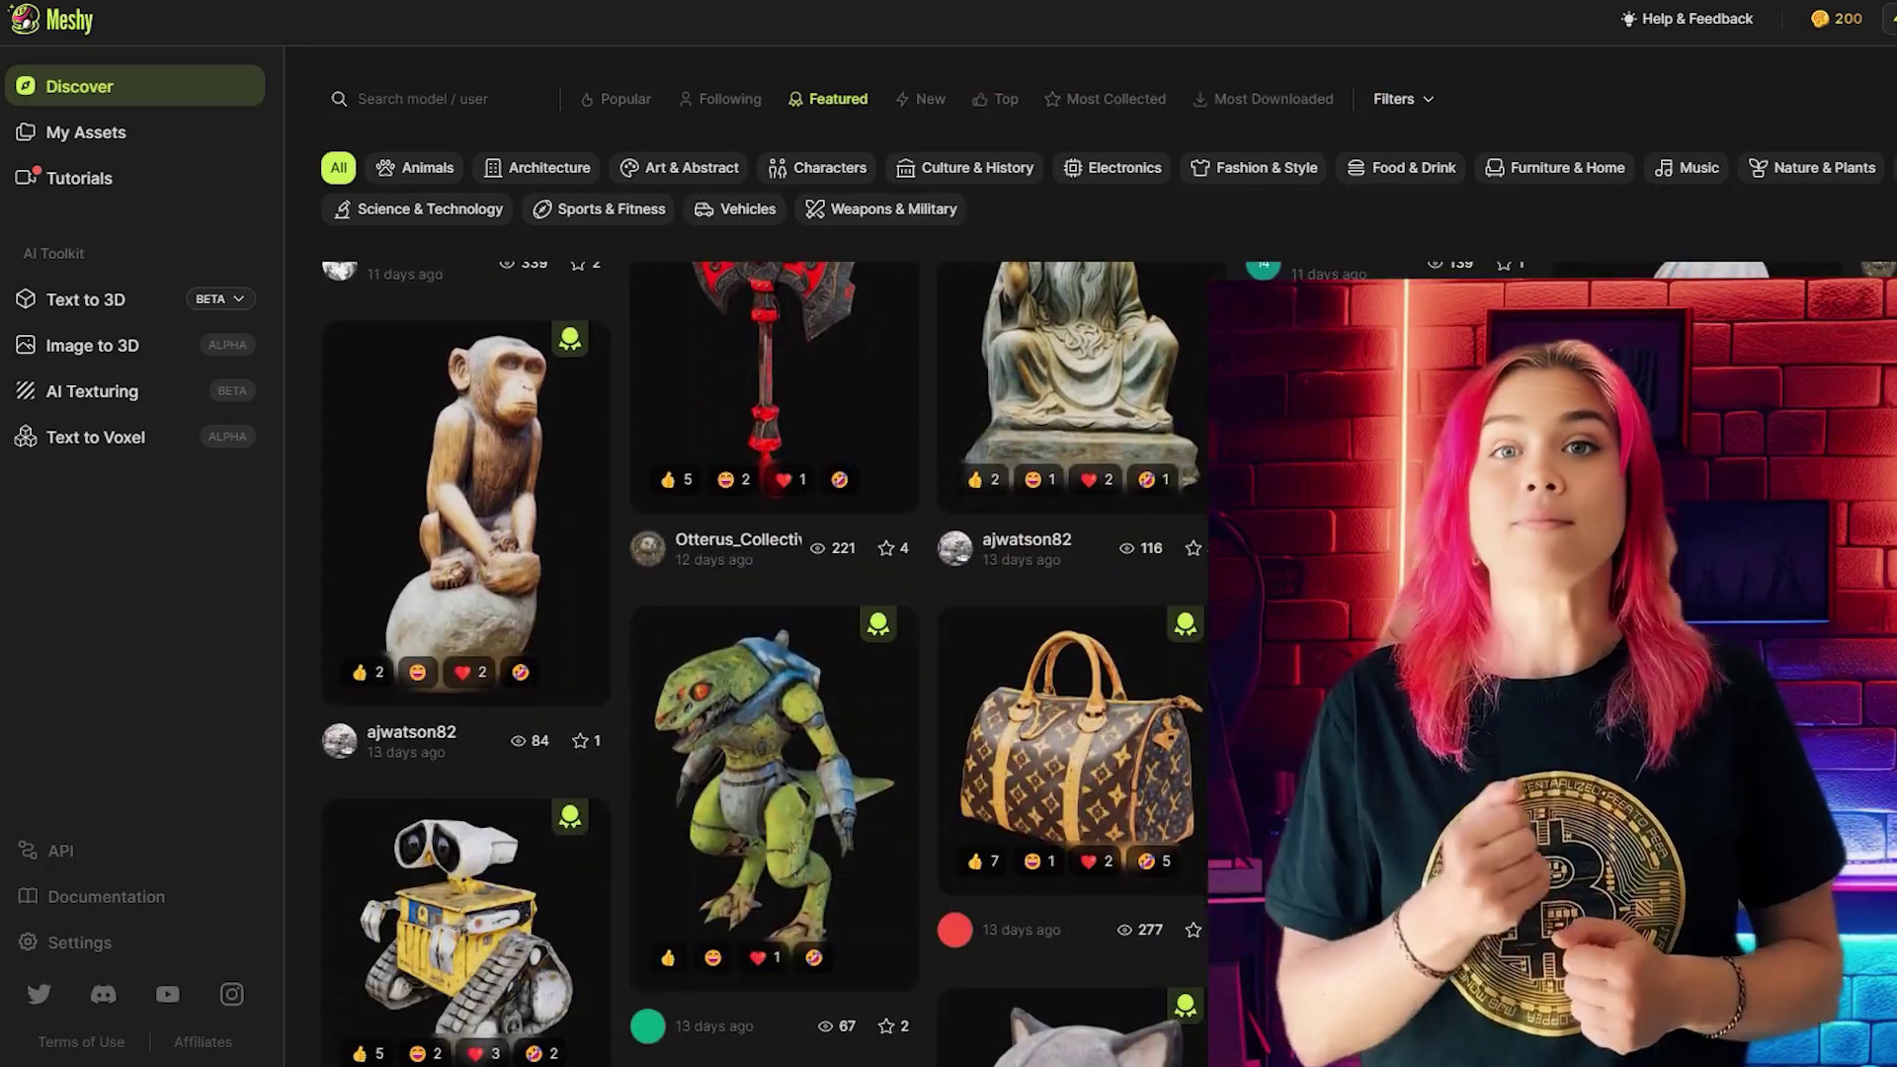
pyautogui.scroll(-5, 760, 661)
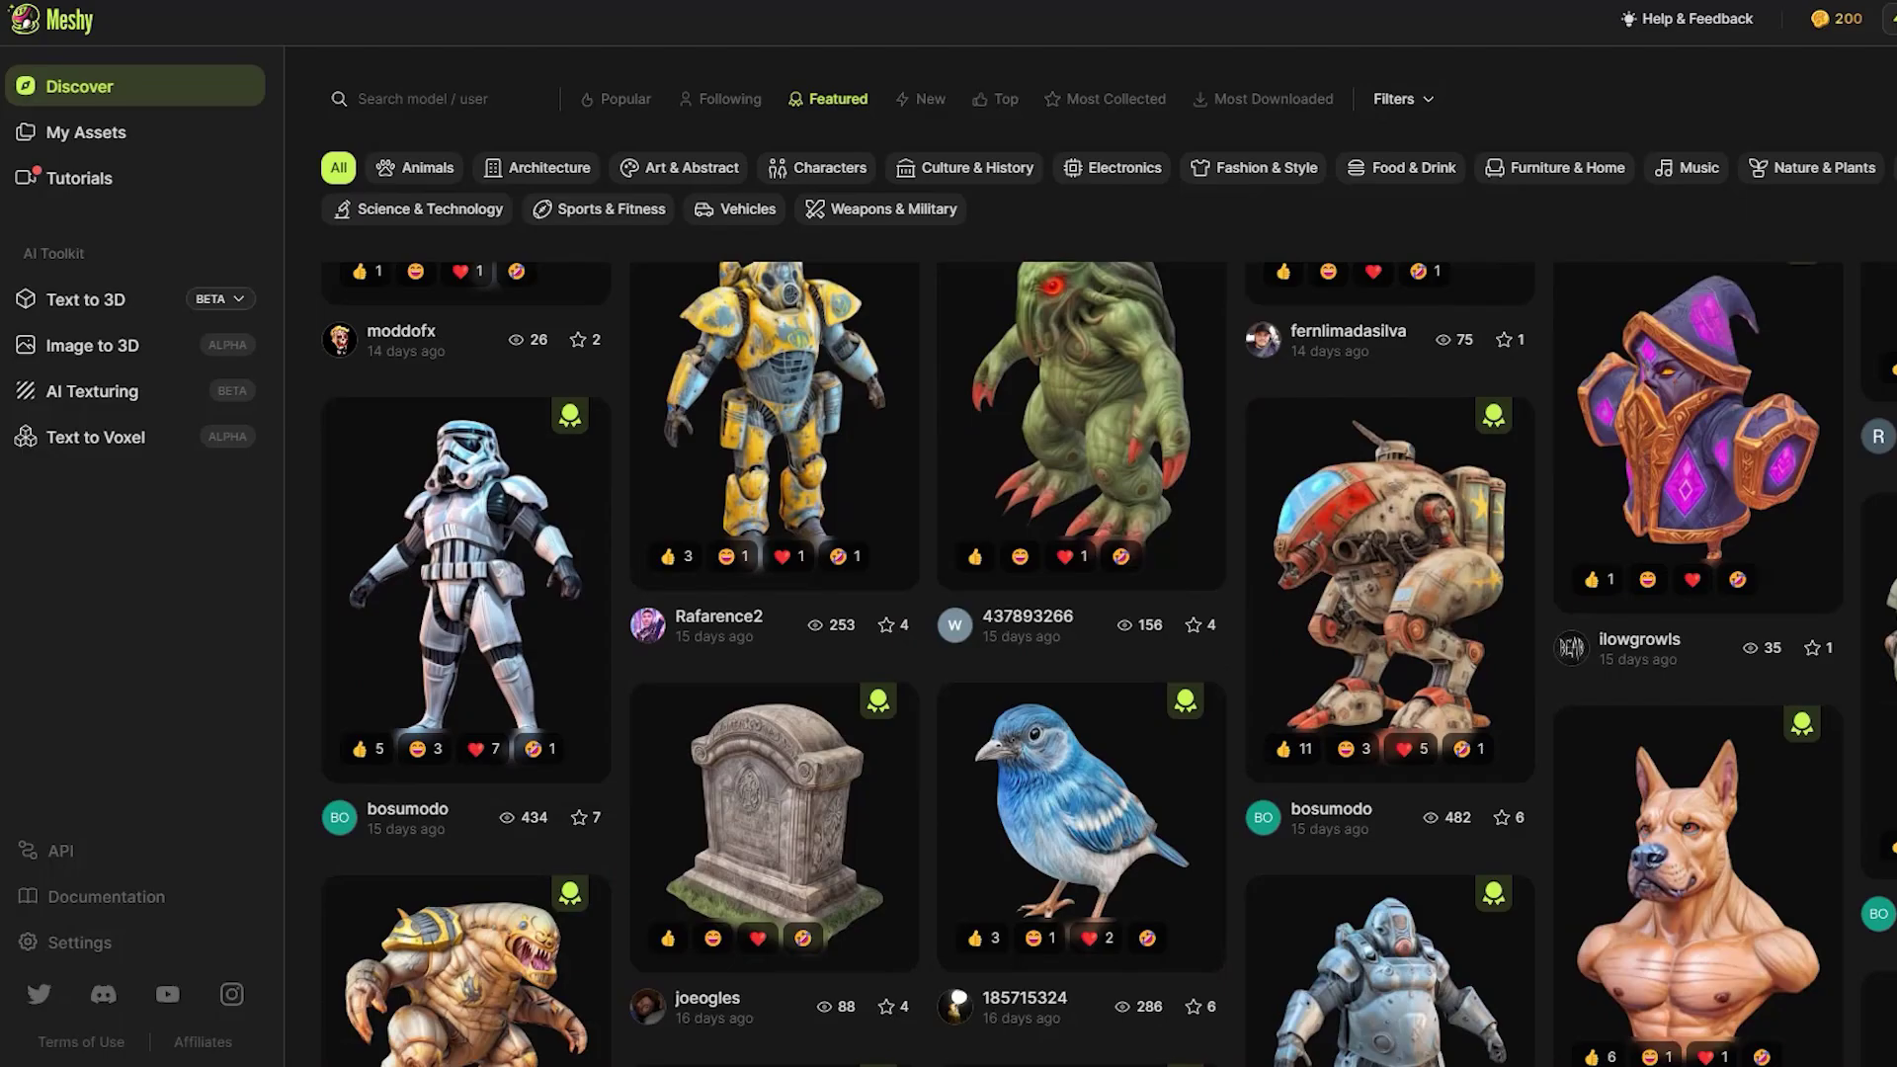
pyautogui.scroll(-2, 1108, 664)
pyautogui.scroll(-2, 1108, 664)
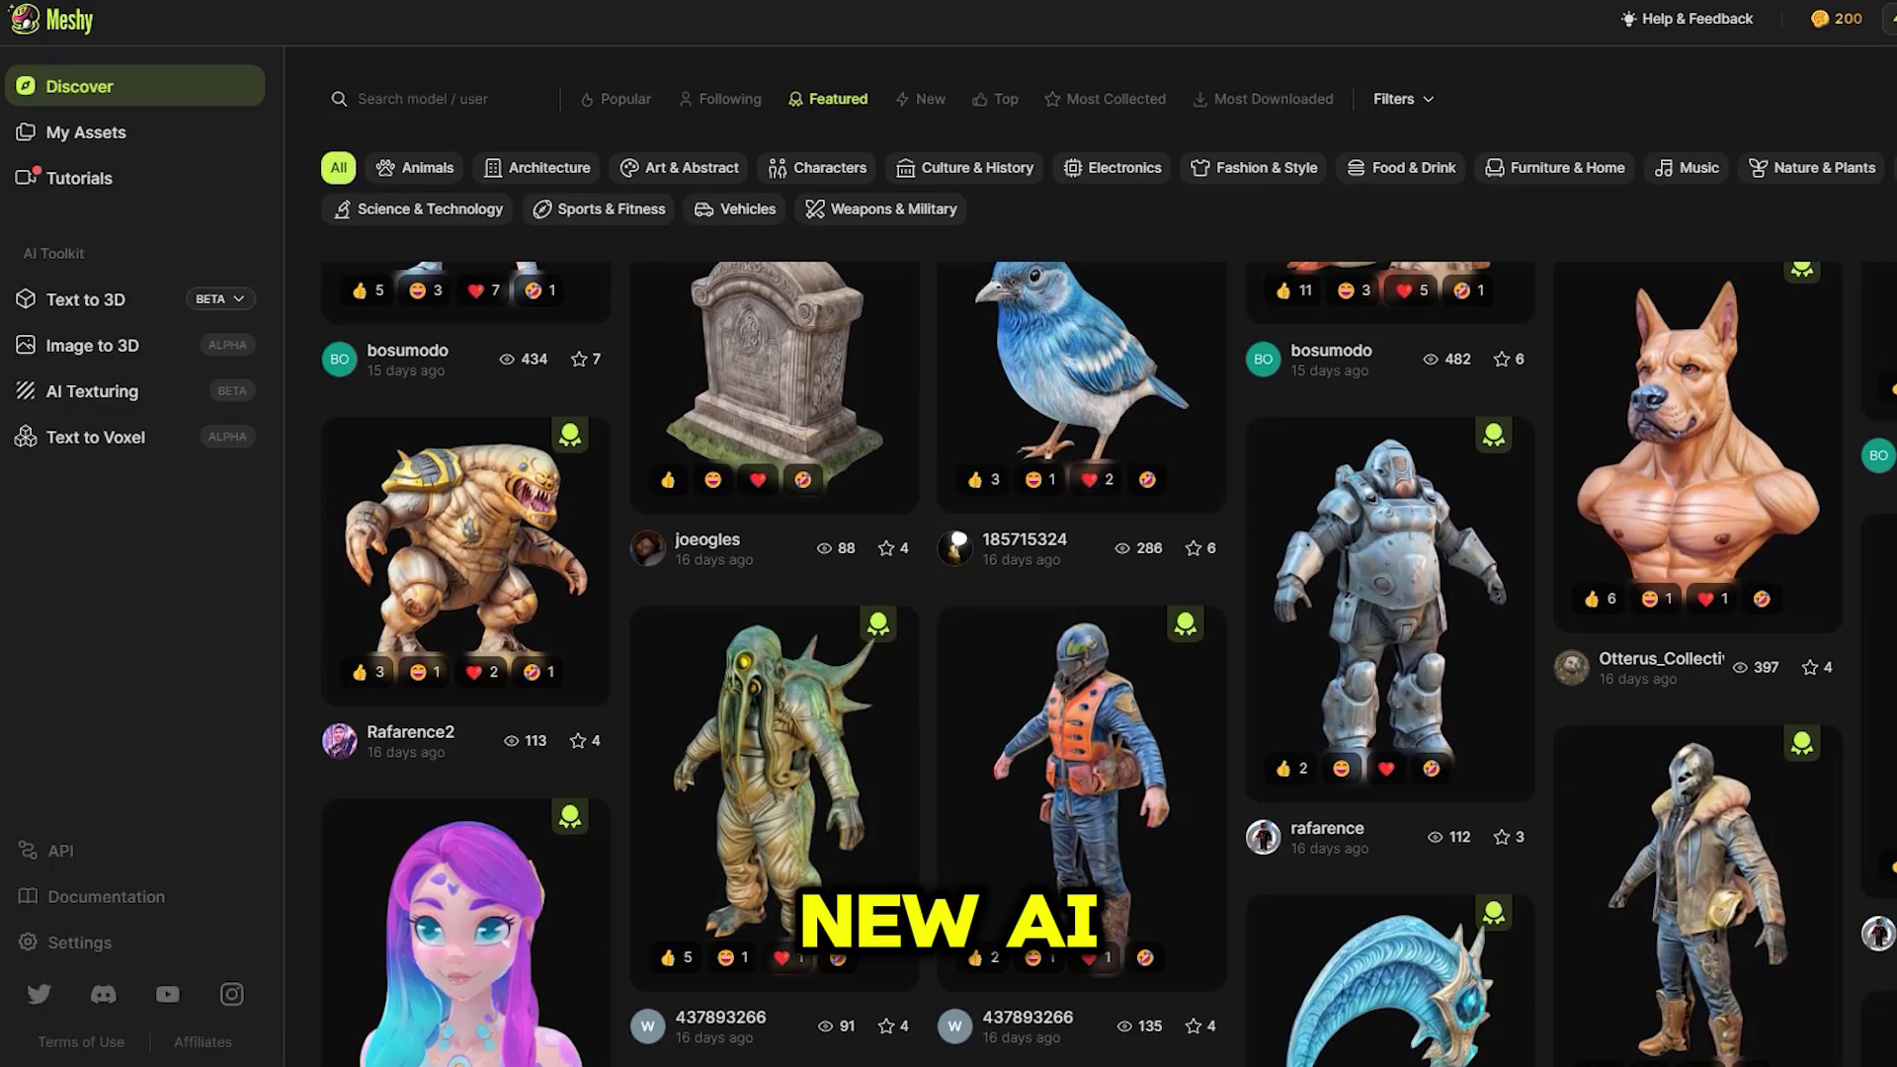
pyautogui.scroll(-5, 1109, 664)
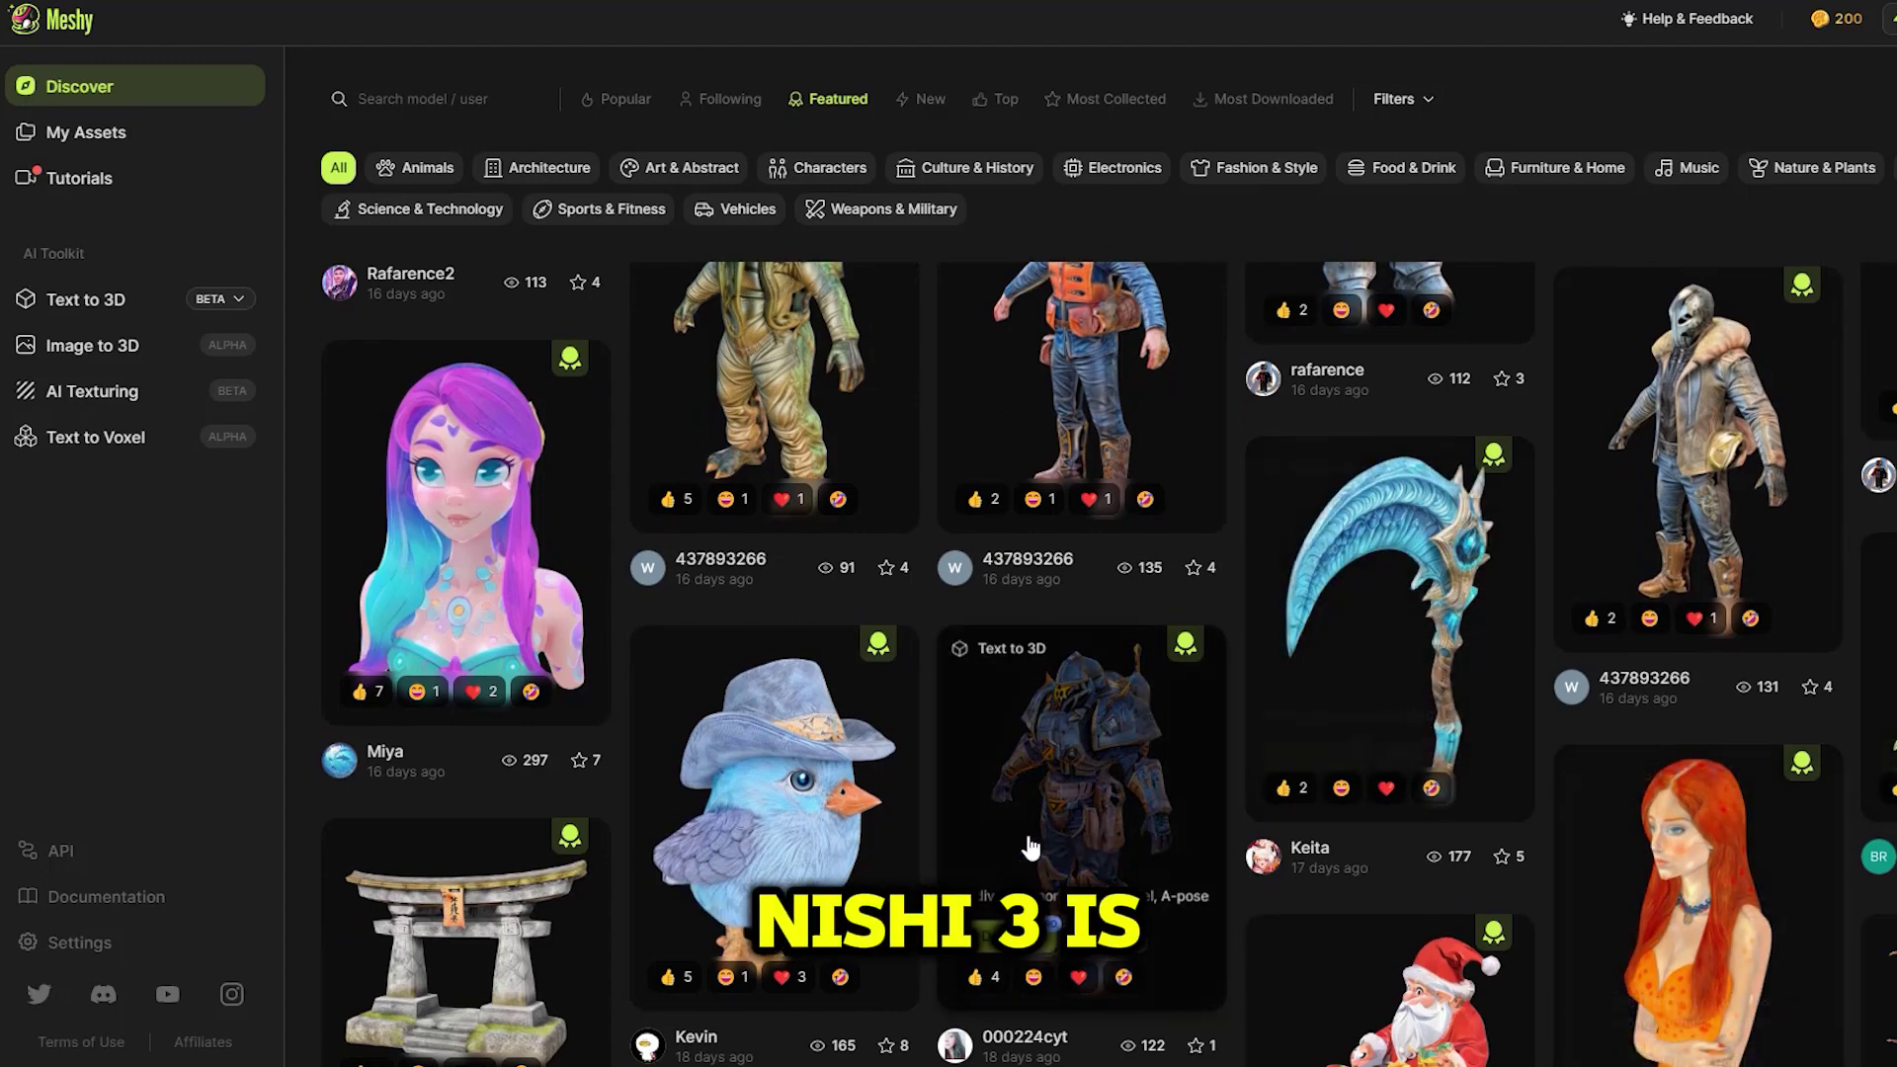
# Open the mermaid bust, orbit it as untextured clay, then close its detail view.
pyautogui.click(405, 507)
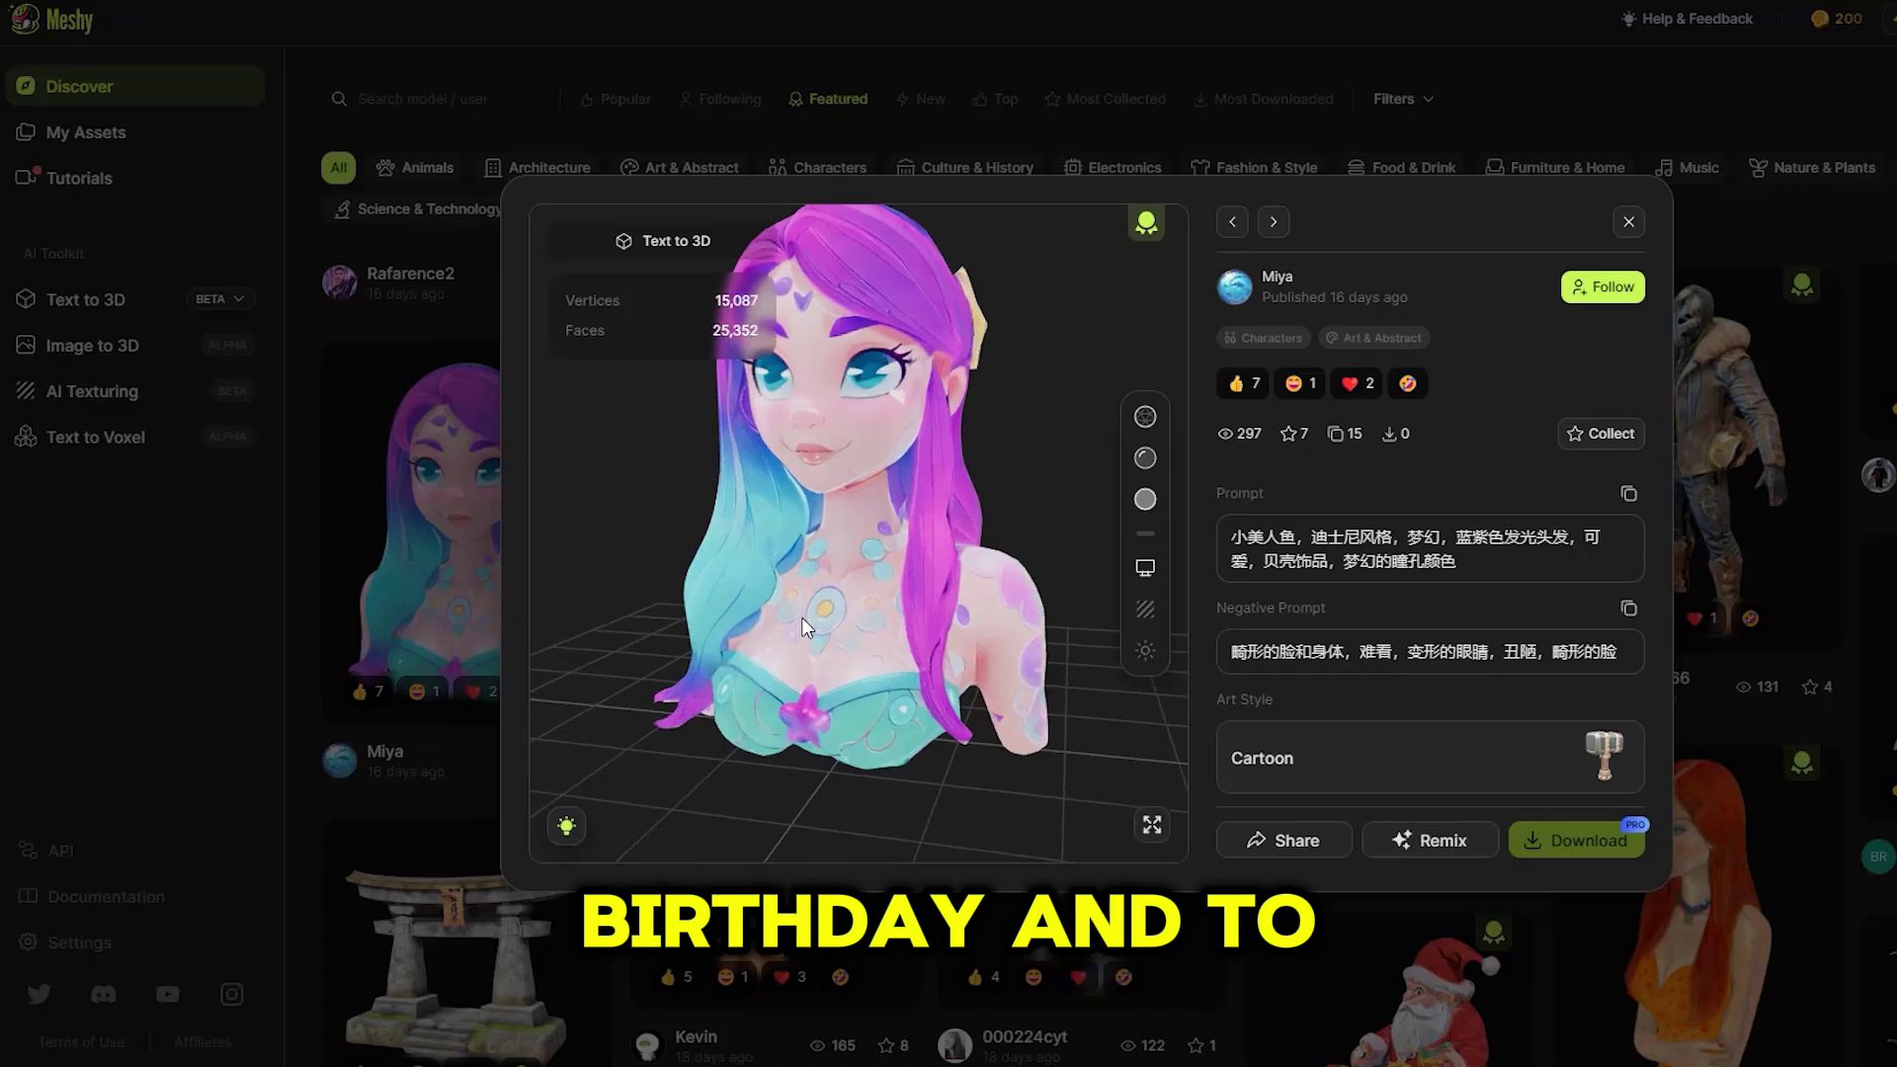
pyautogui.moveTo(907, 453)
pyautogui.mouseDown()
pyautogui.moveTo(884, 512)
pyautogui.moveTo(696, 411)
pyautogui.moveTo(603, 474)
pyautogui.moveTo(643, 506)
pyautogui.moveTo(808, 548)
pyautogui.moveTo(838, 589)
pyautogui.moveTo(921, 520)
pyautogui.moveTo(972, 424)
pyautogui.moveTo(1086, 484)
pyautogui.moveTo(907, 492)
pyautogui.moveTo(887, 458)
pyautogui.moveTo(935, 455)
pyautogui.mouseUp()
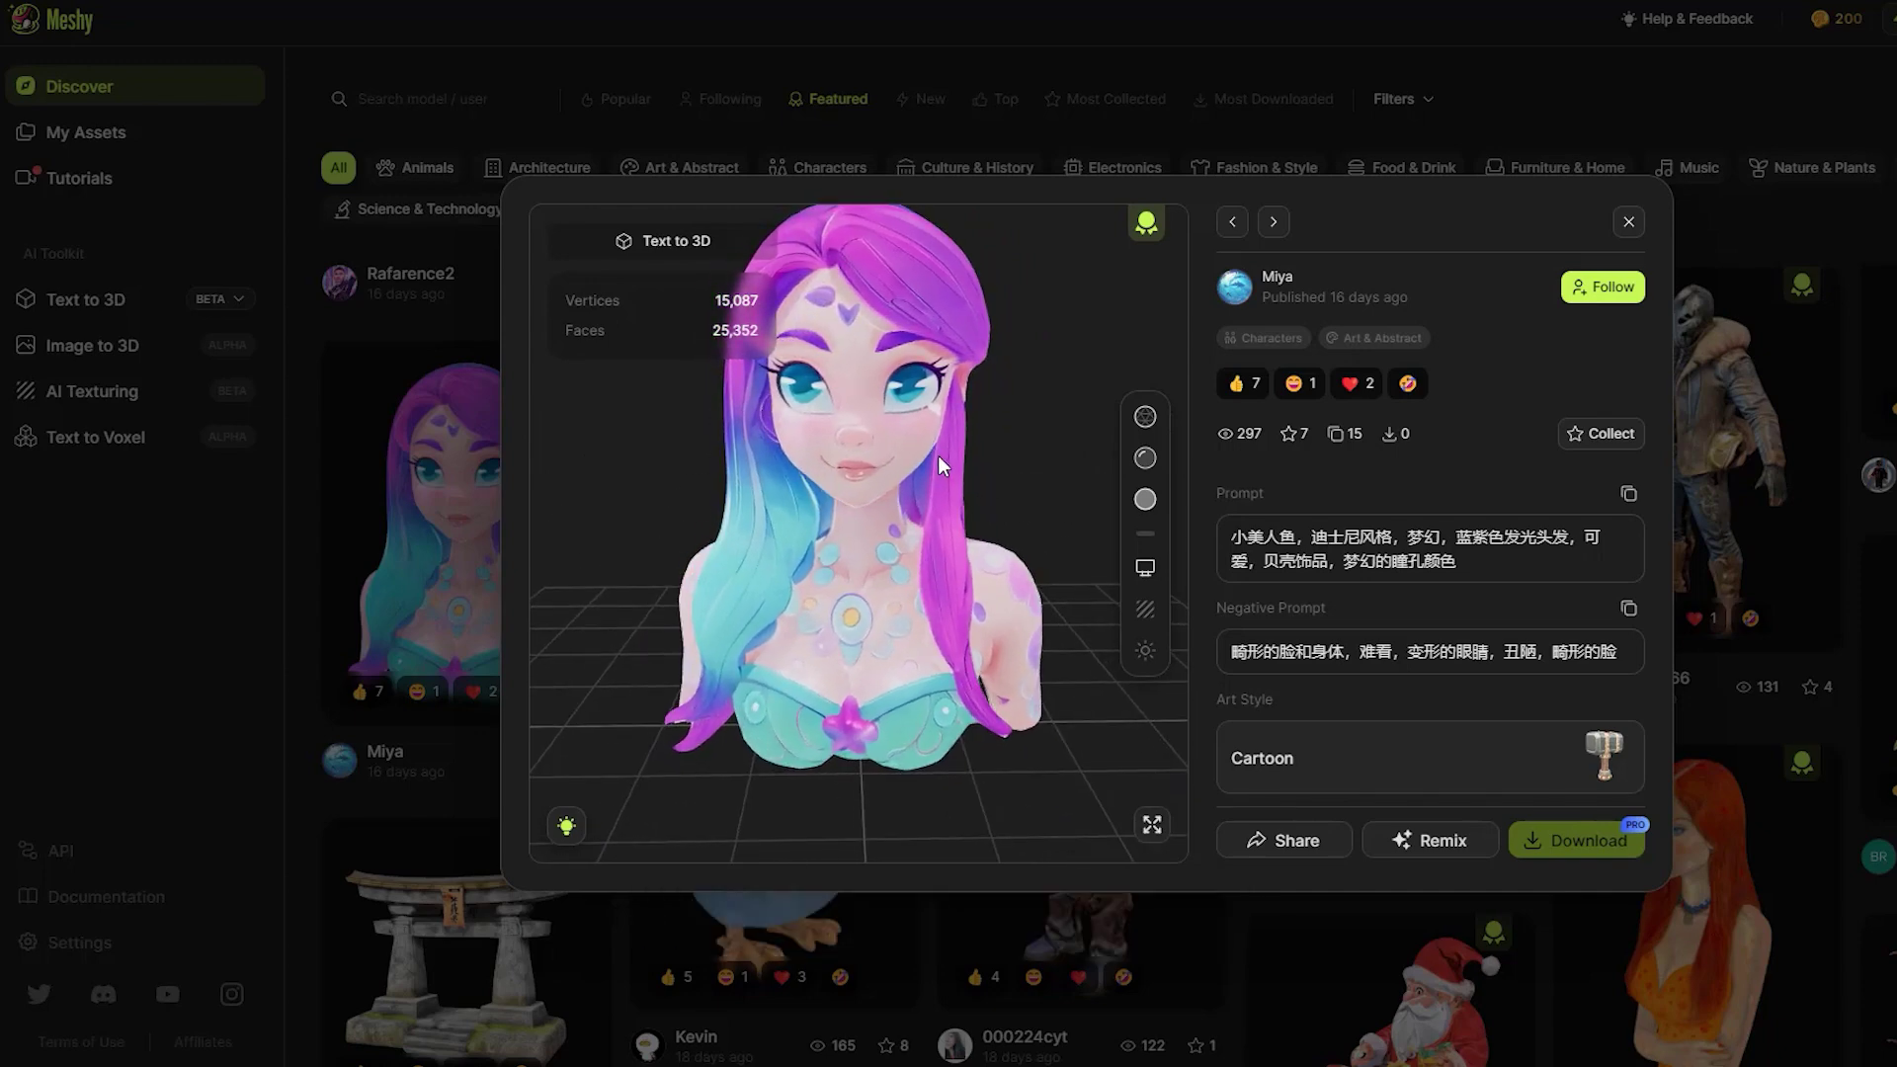
pyautogui.click(1146, 460)
pyautogui.click(1148, 502)
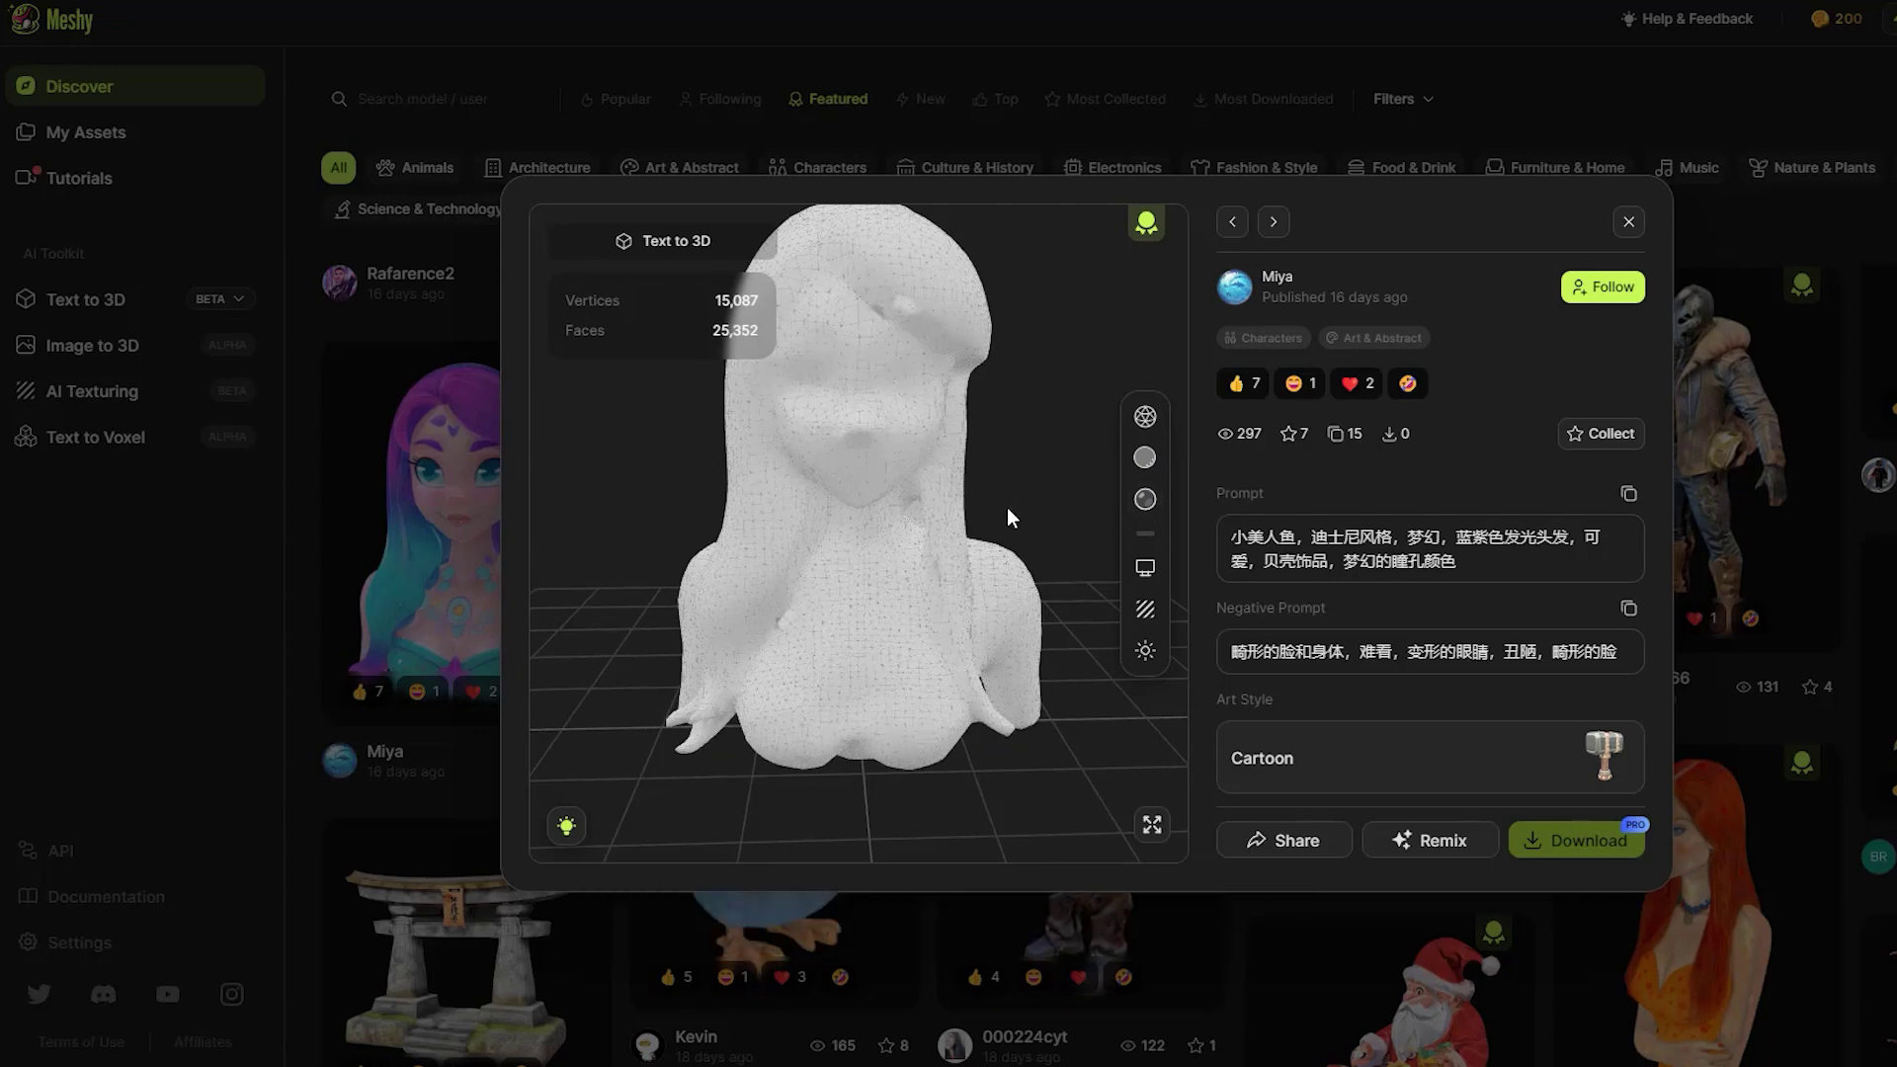
pyautogui.moveTo(1006, 507)
pyautogui.mouseDown()
pyautogui.moveTo(909, 532)
pyautogui.moveTo(999, 484)
pyautogui.moveTo(1044, 530)
pyautogui.moveTo(986, 518)
pyautogui.moveTo(982, 490)
pyautogui.mouseUp()
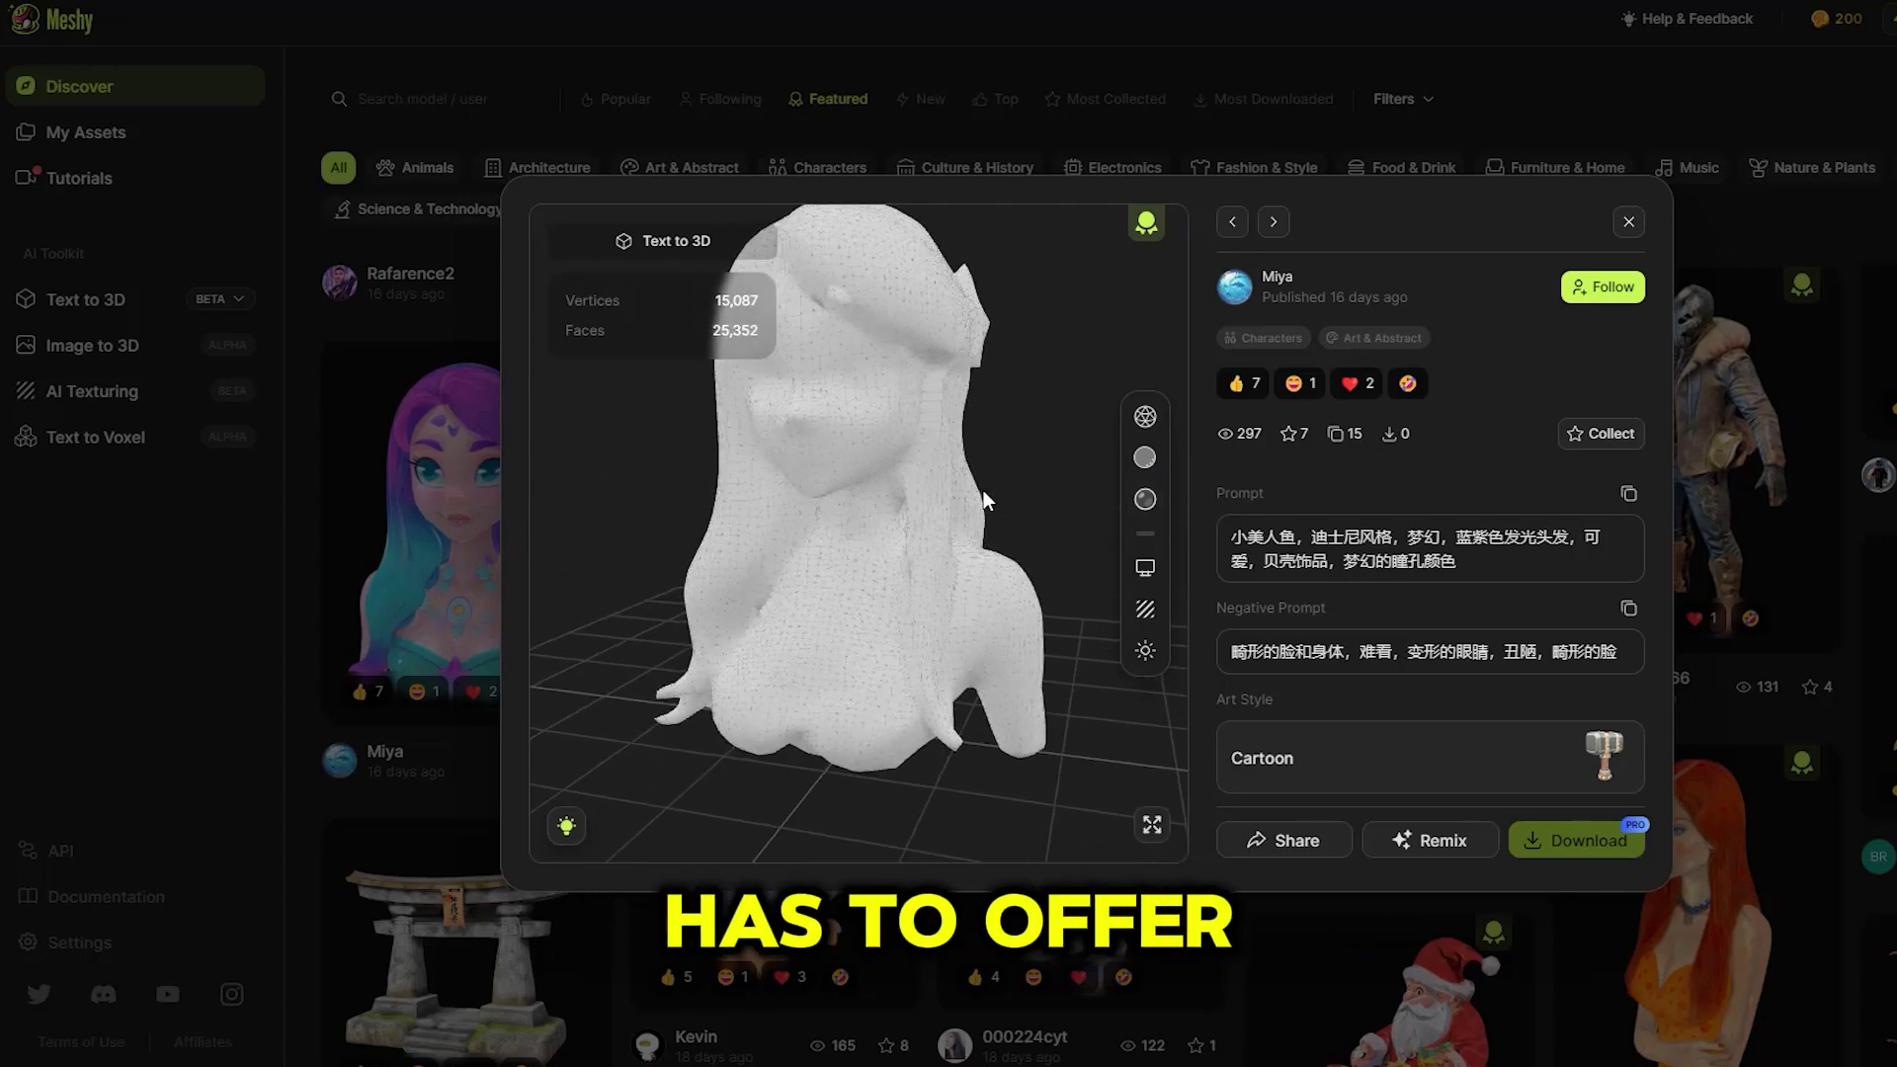
pyautogui.click(1629, 222)
# Scroll further through the featured models, then switch to the Text to 3D workspace.
pyautogui.scroll(-7, 1535, 491)
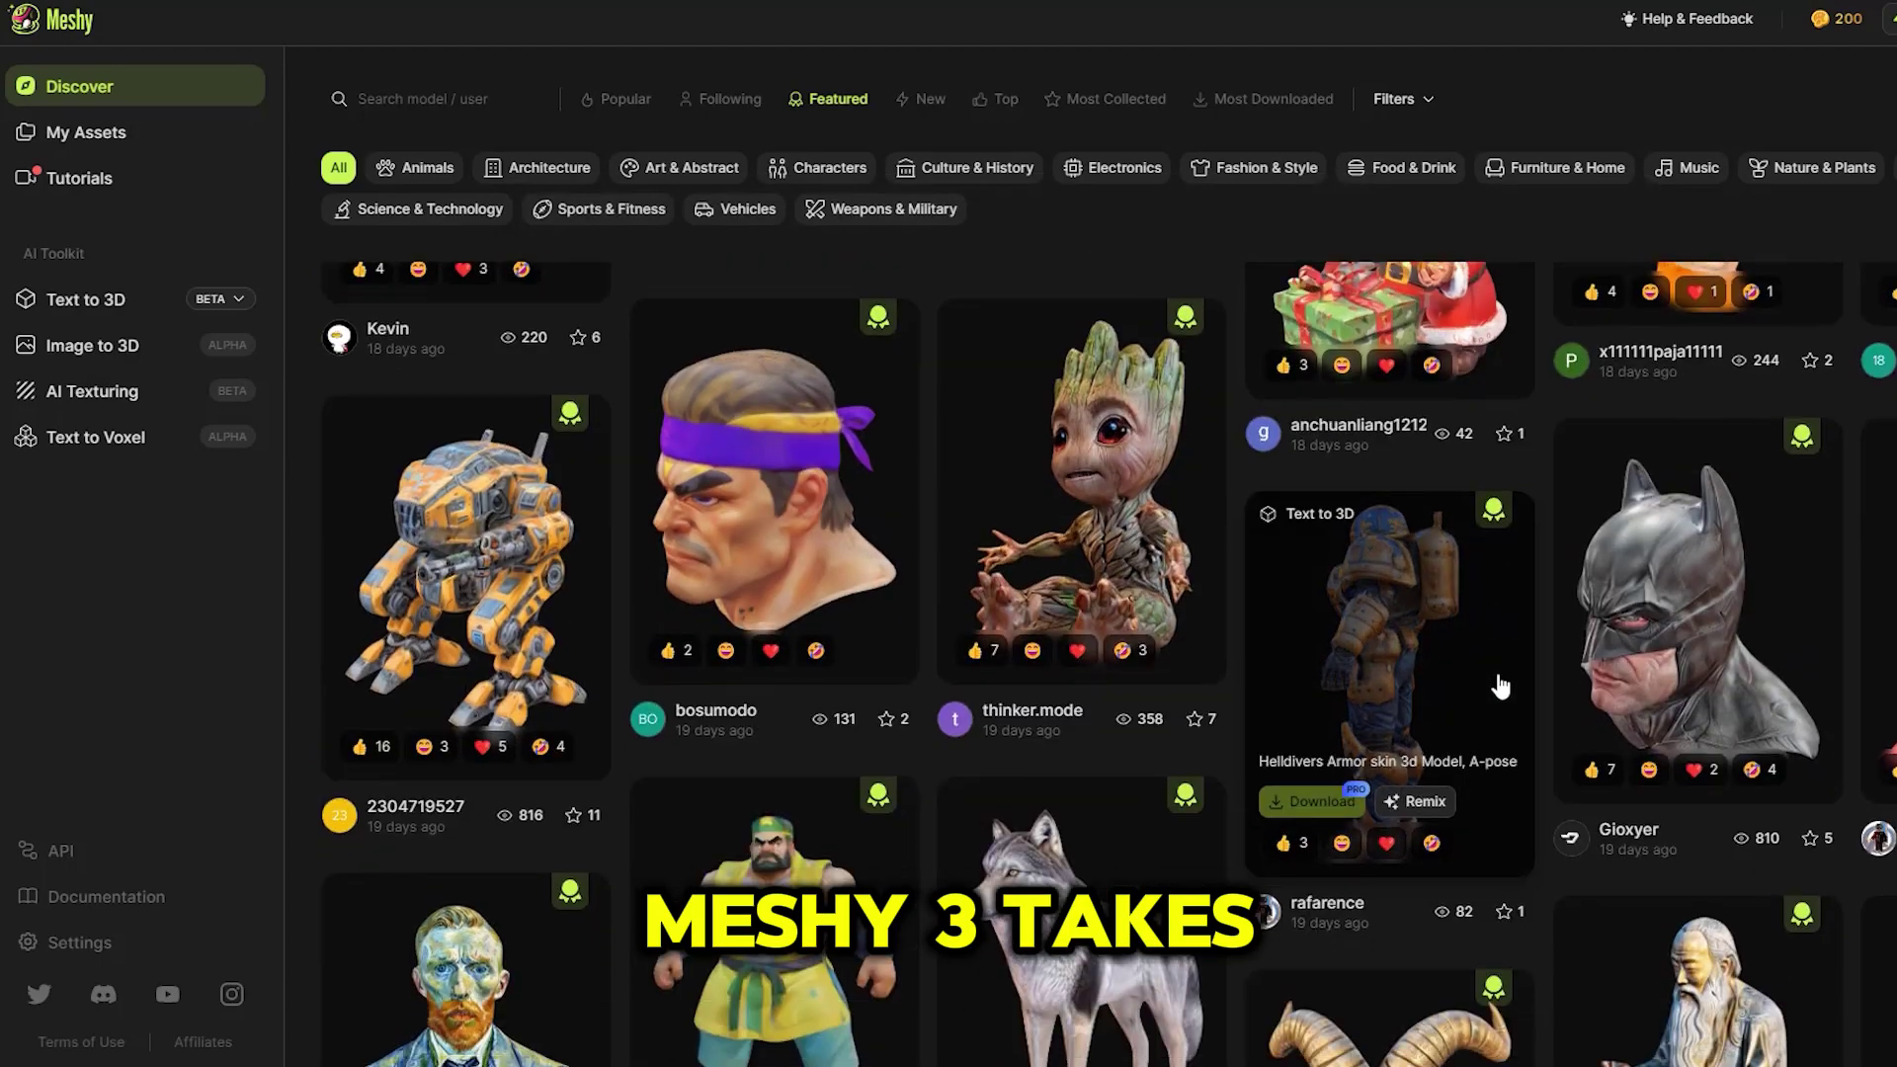
pyautogui.scroll(-12, 1500, 685)
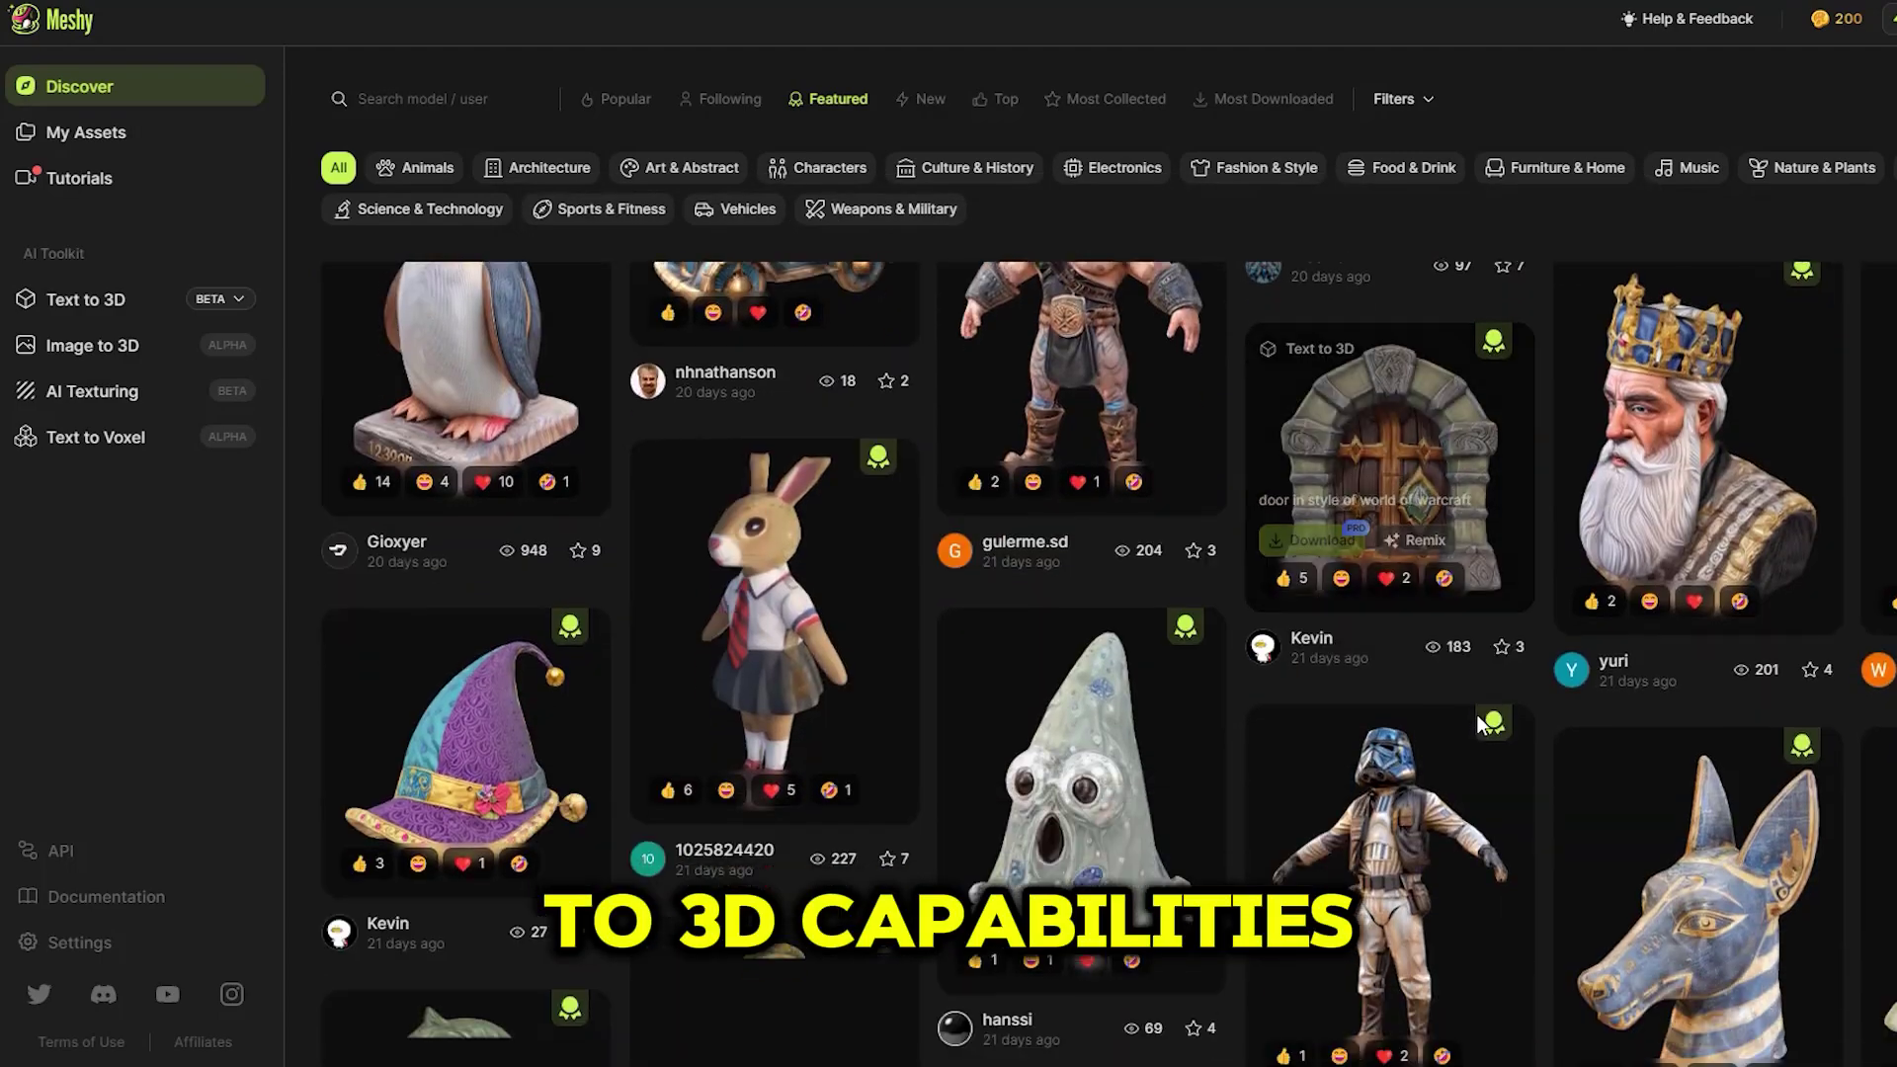
pyautogui.scroll(-12, 1480, 726)
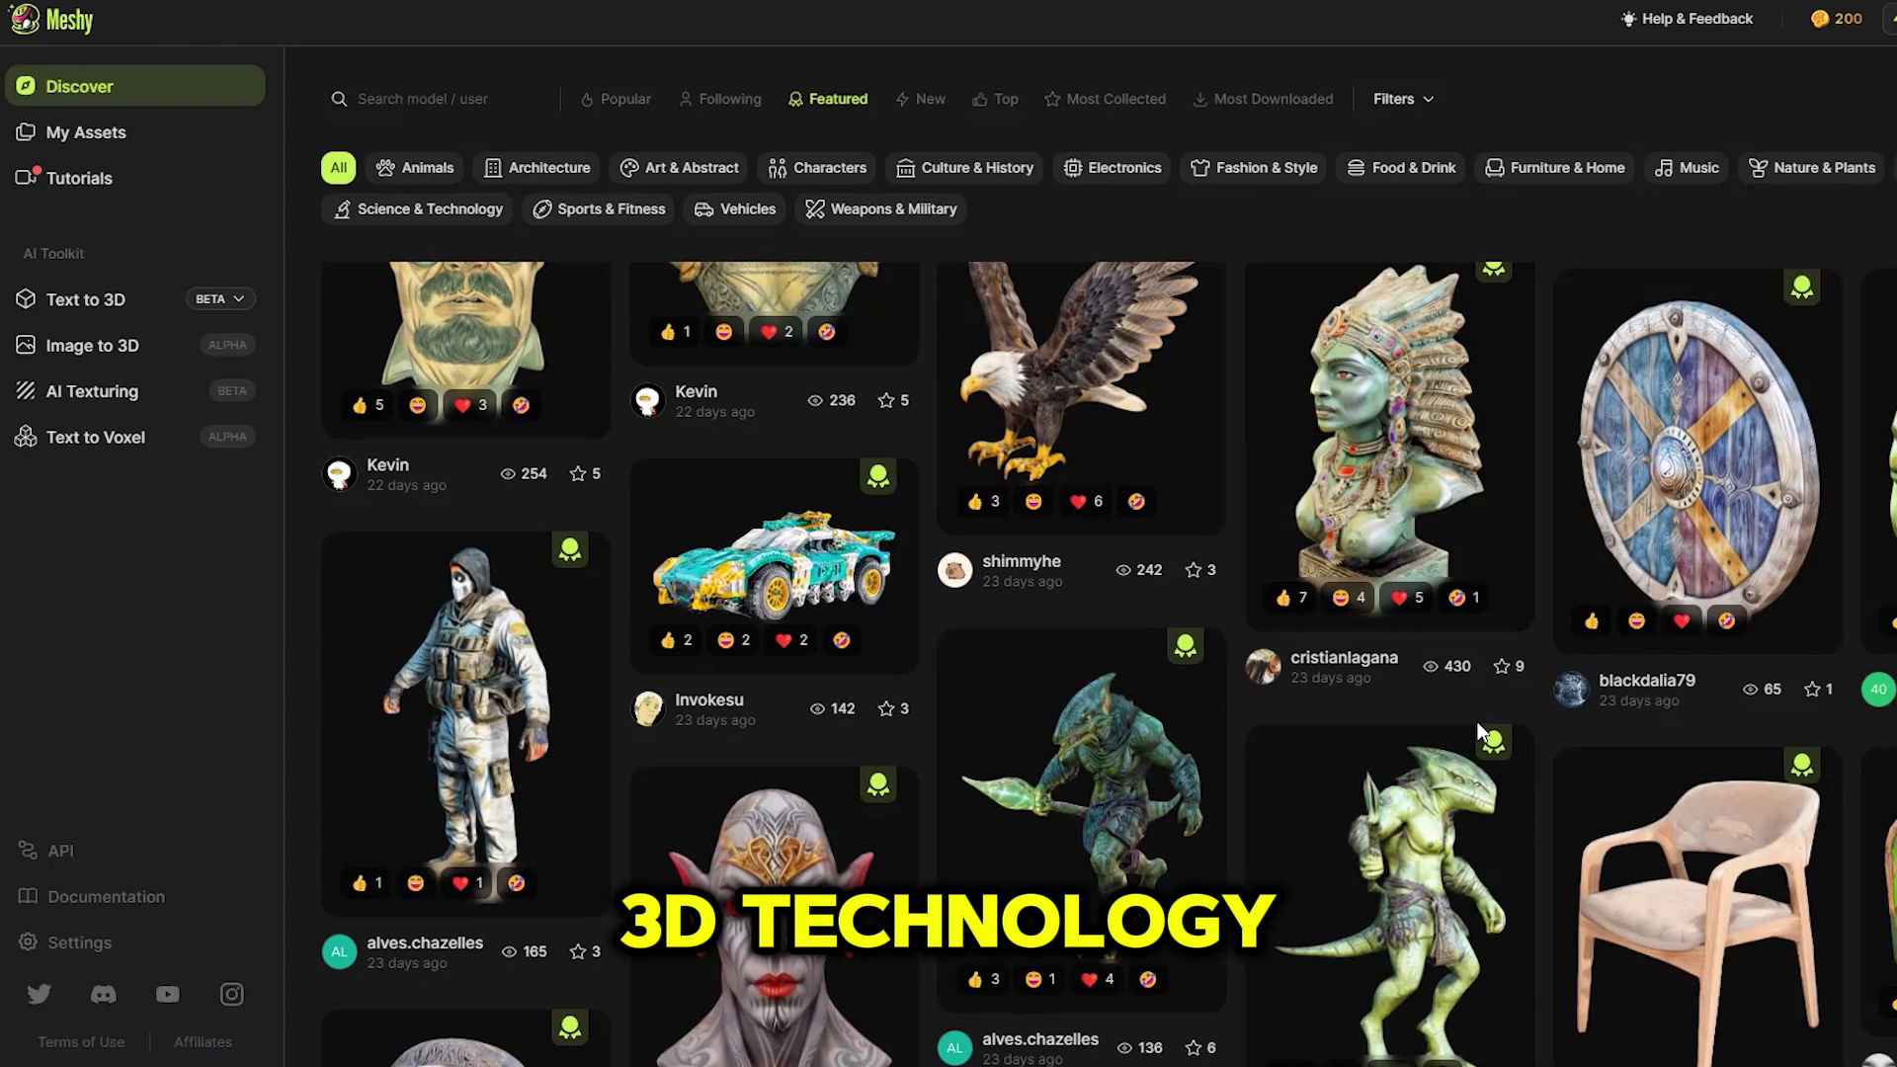
pyautogui.click(129, 312)
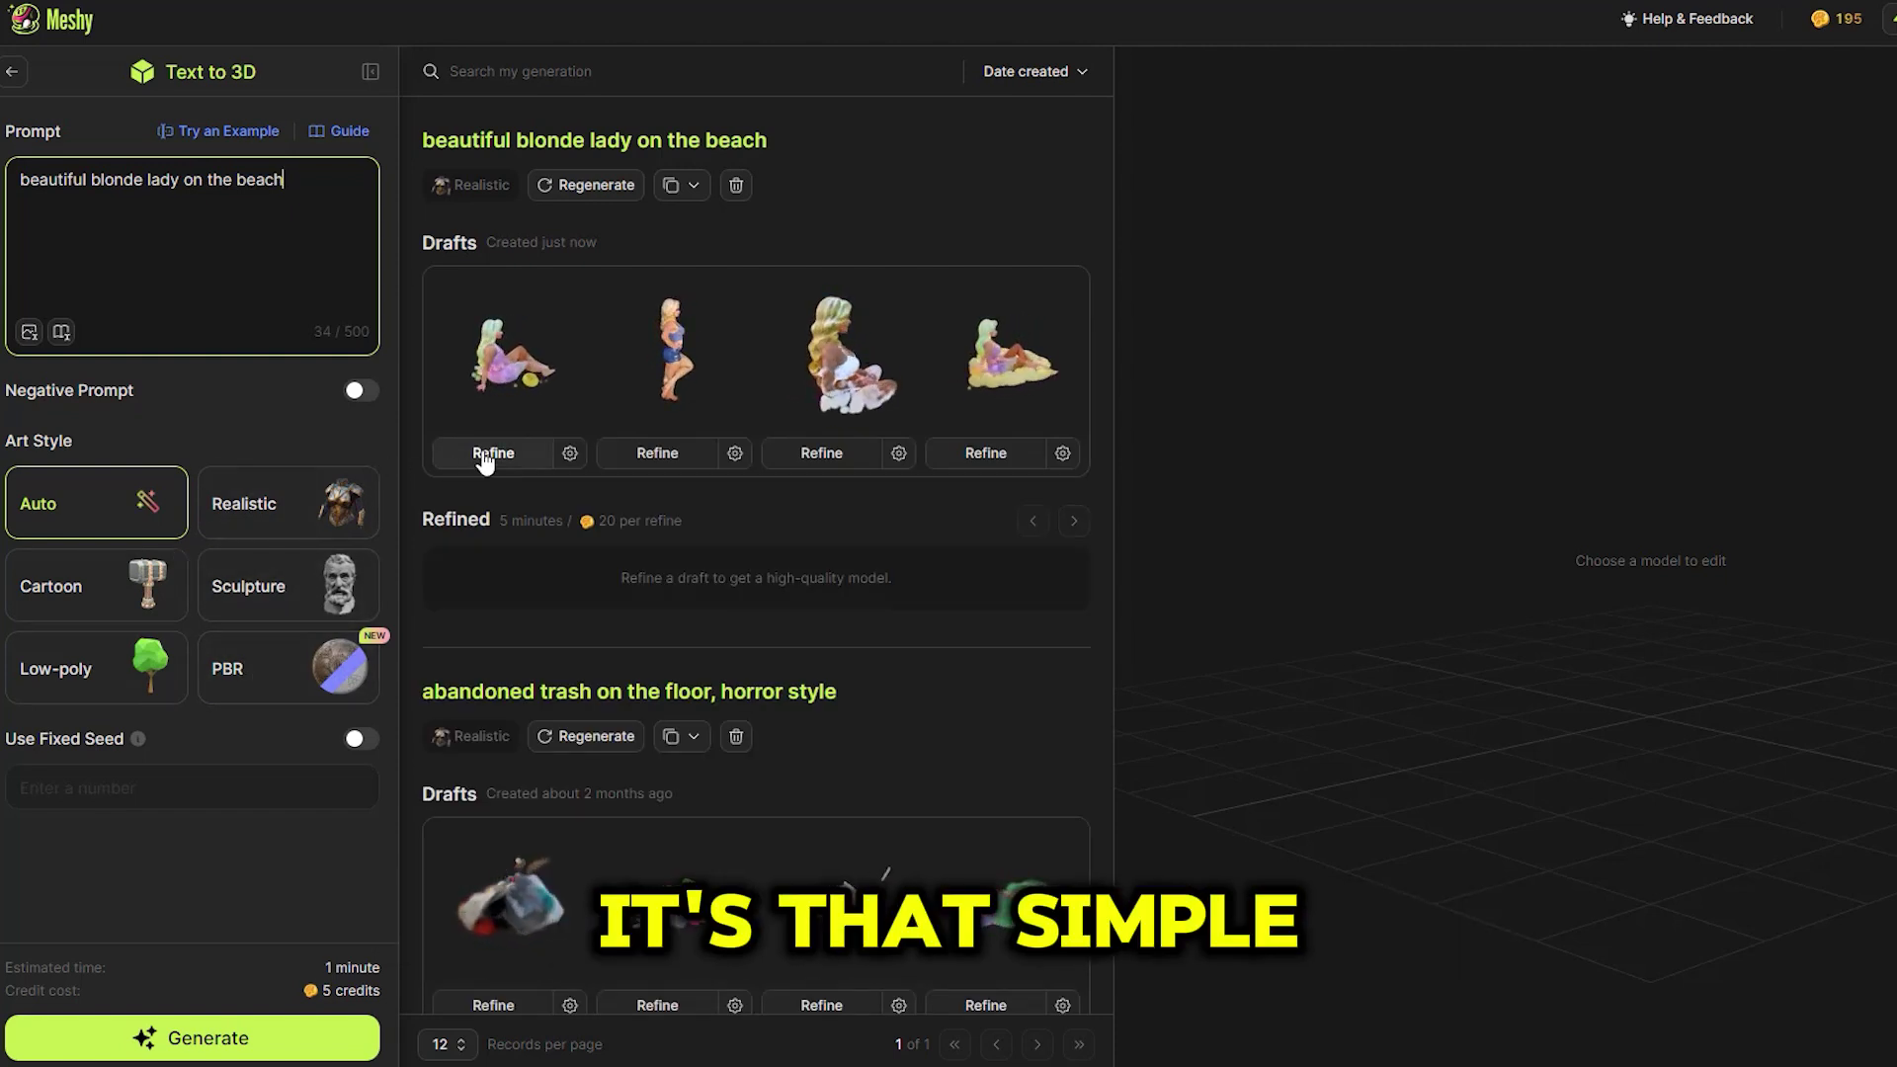
# Preview the first and the standing beach-lady drafts in 3D, orbiting each one.
pyautogui.click(537, 388)
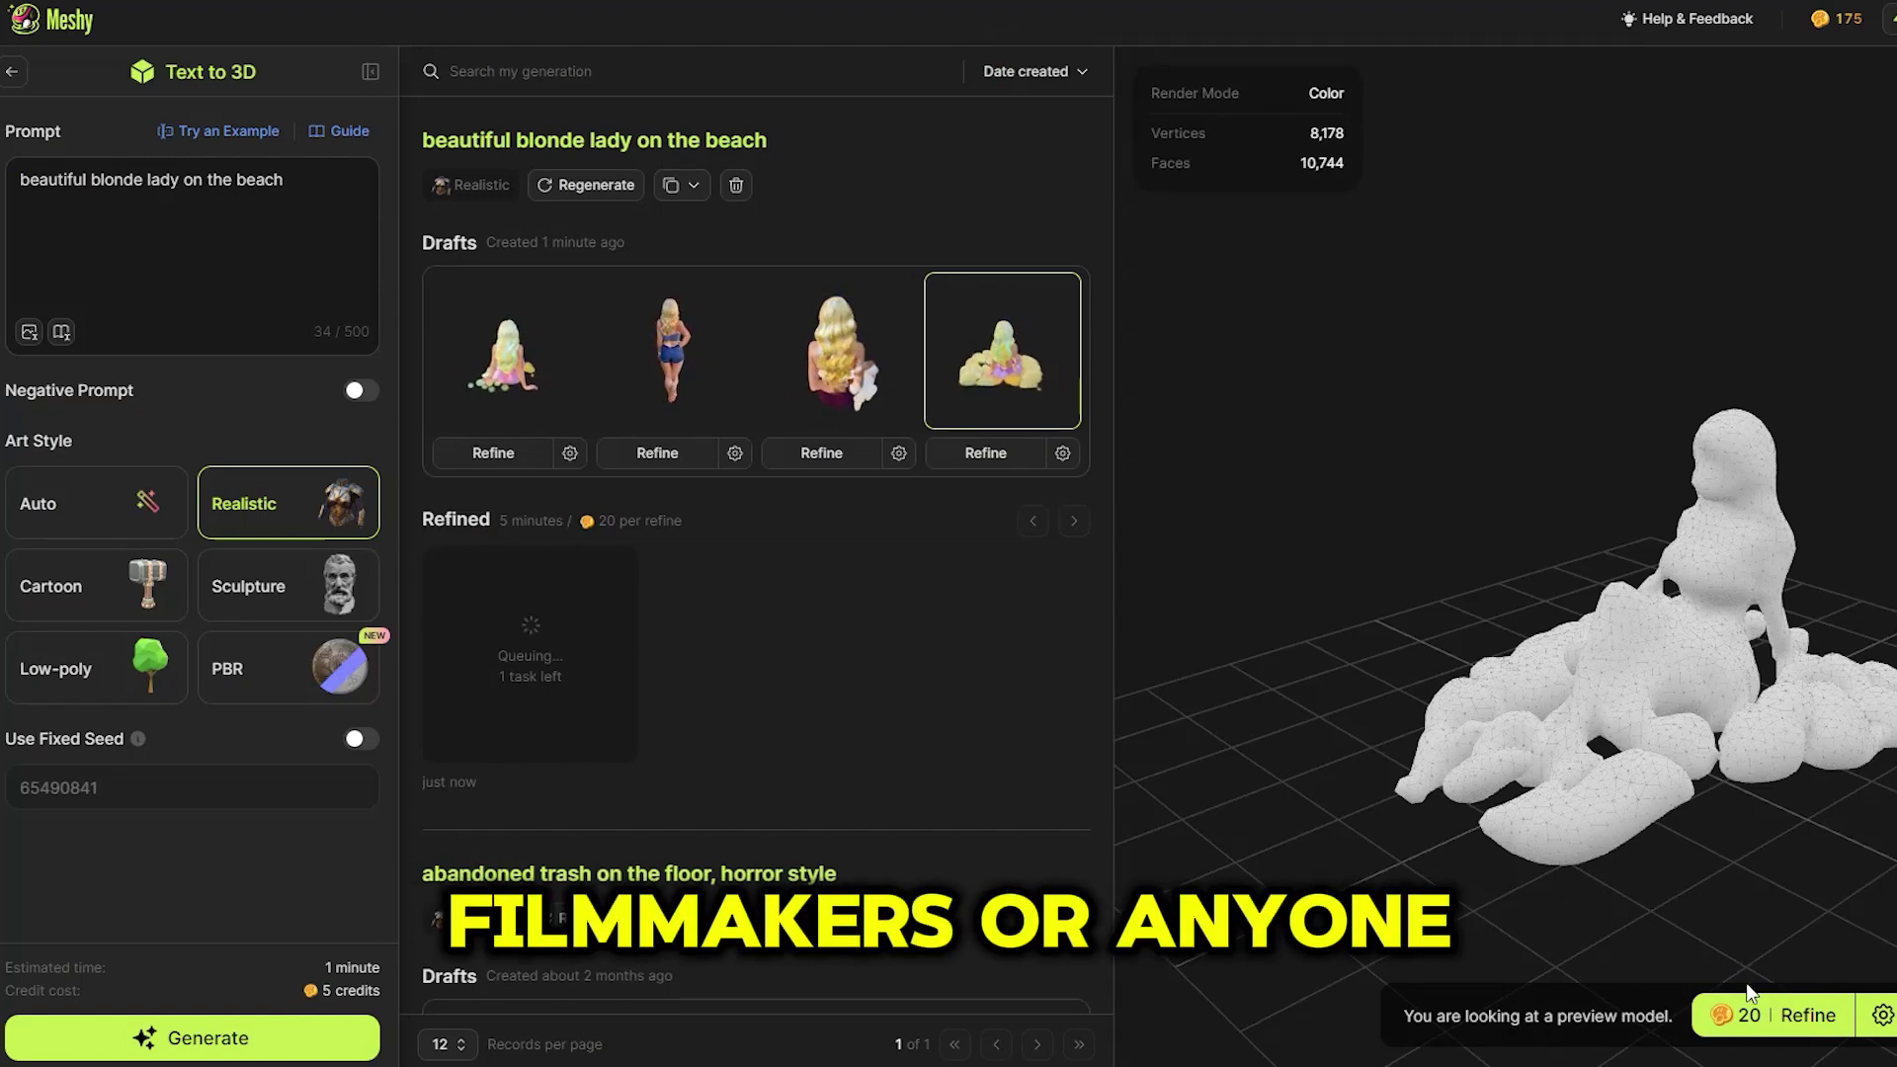
pyautogui.moveTo(1402, 701); pyautogui.dragTo(1140, 436)
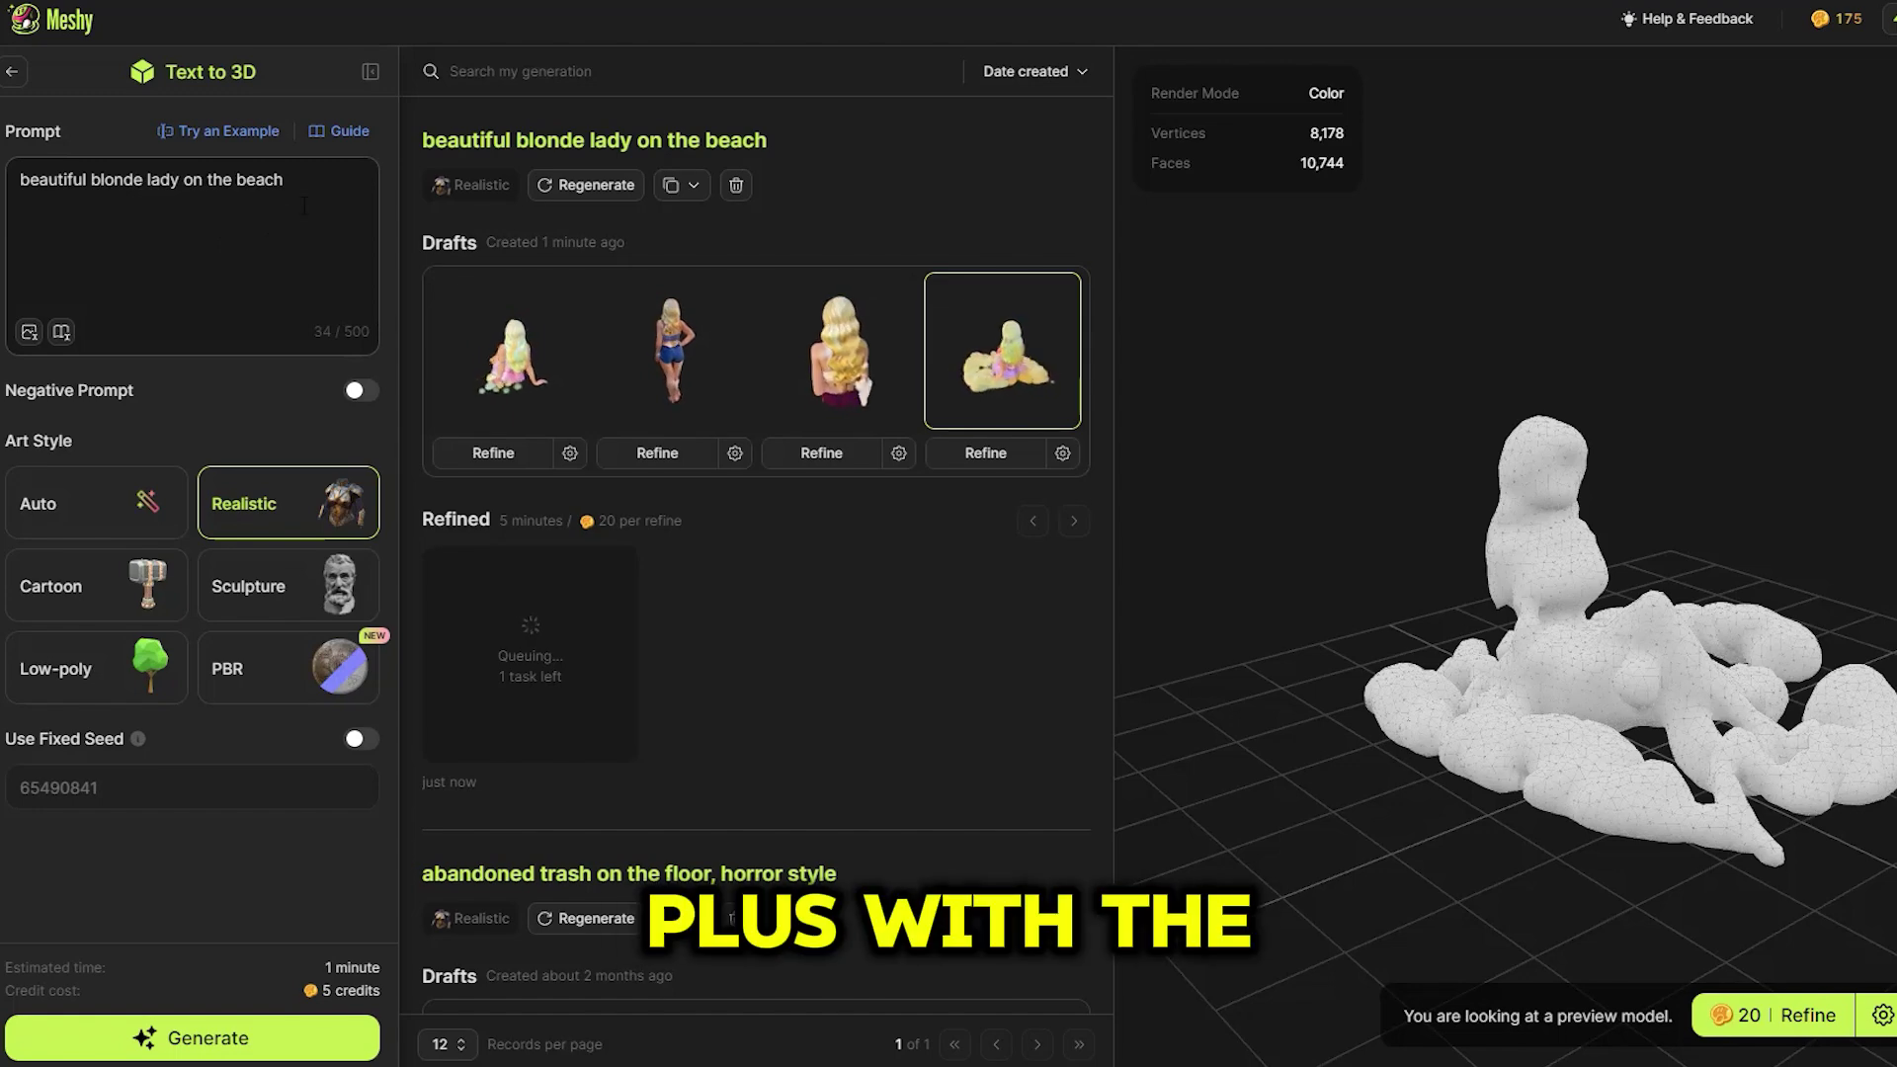
pyautogui.click(665, 405)
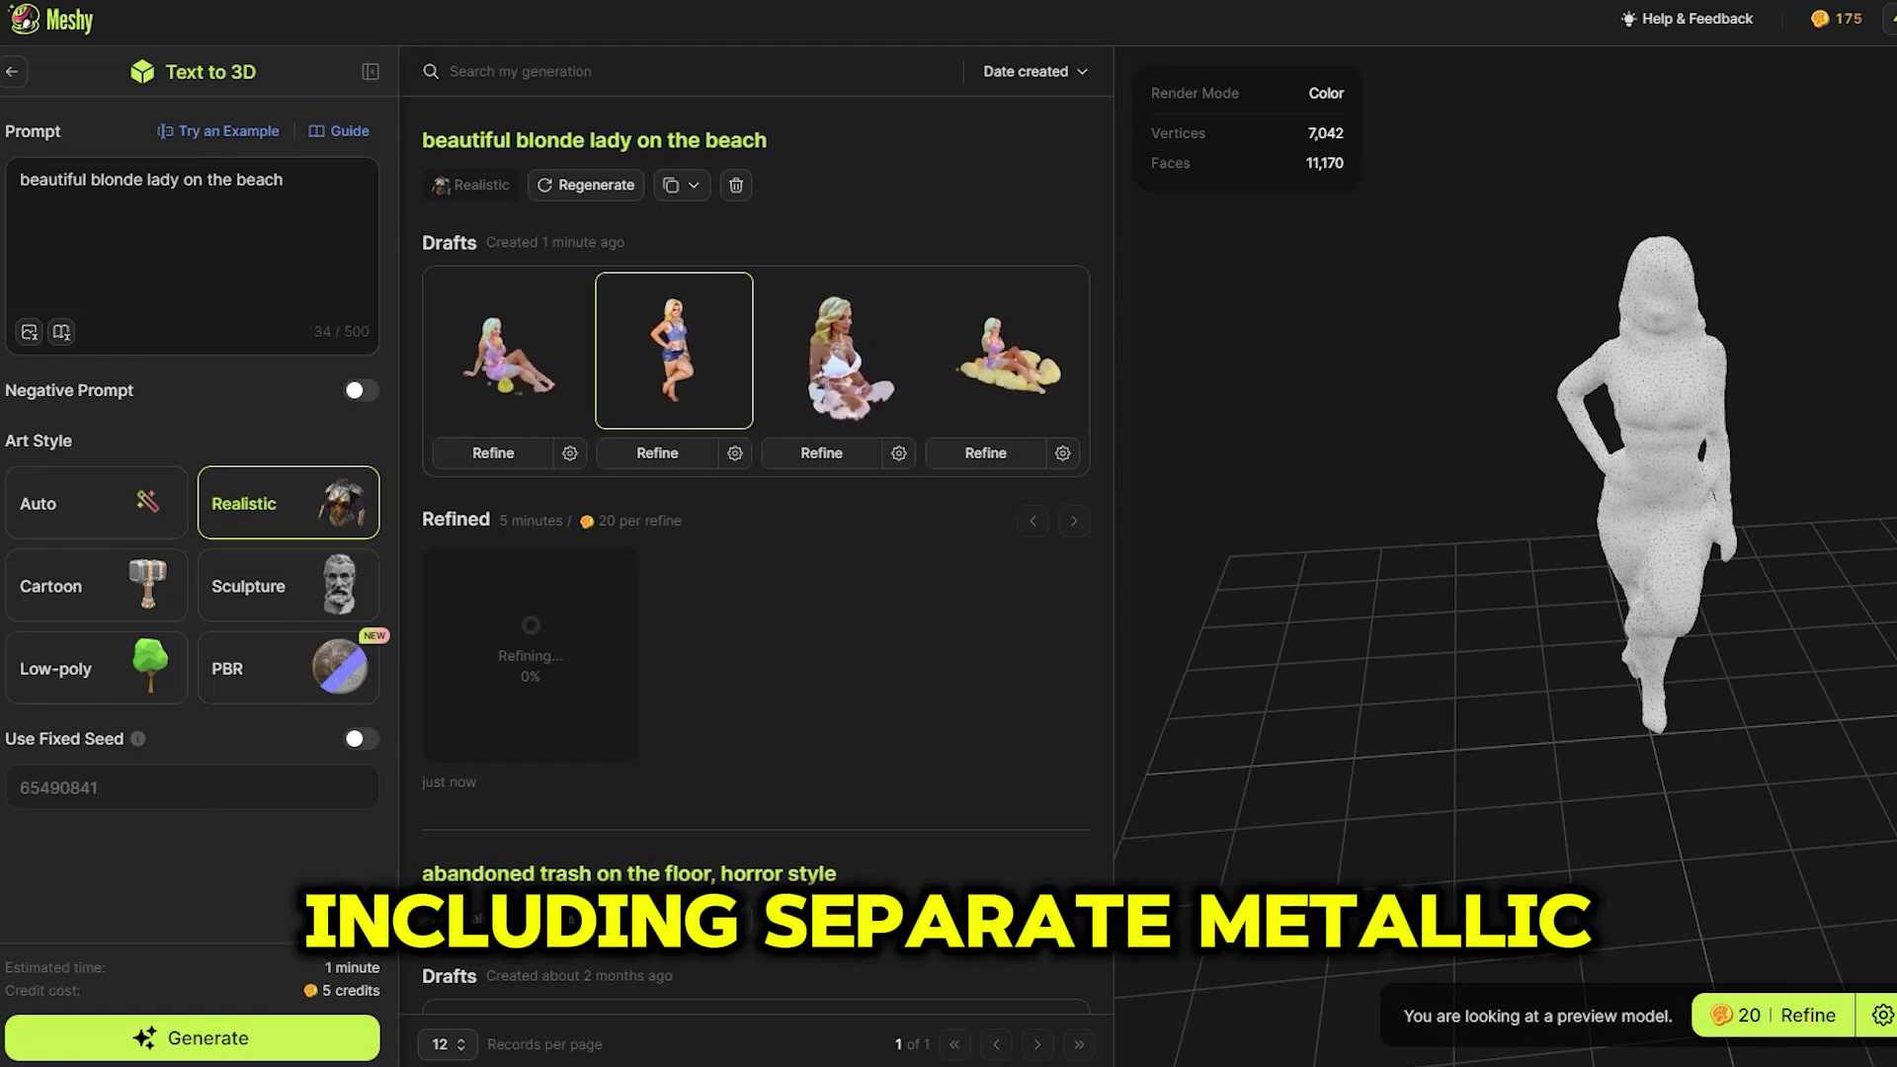
pyautogui.moveTo(1707, 518); pyautogui.dragTo(1588, 555)
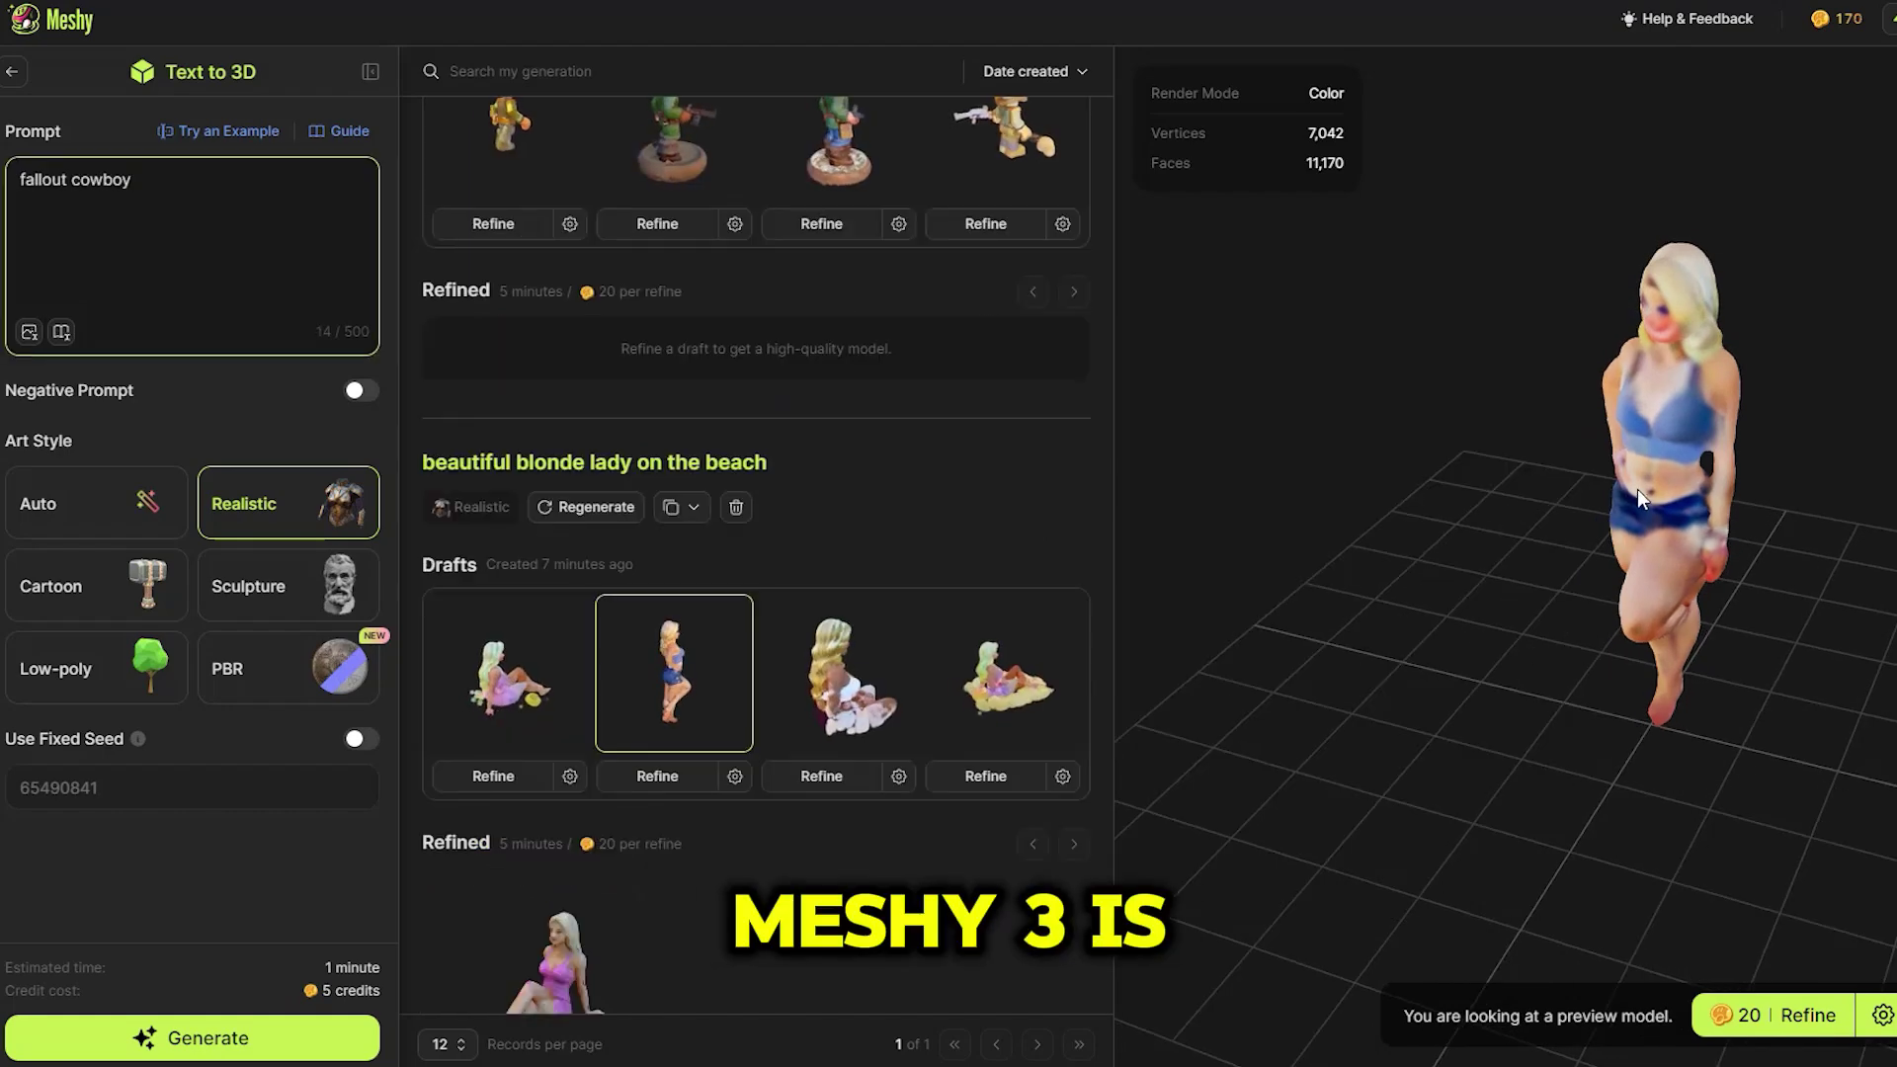
# Load the refined beach-lady model into the viewer and orbit to a closer frontal view.
pyautogui.scroll(-1, 552, 757)
pyautogui.click(553, 766)
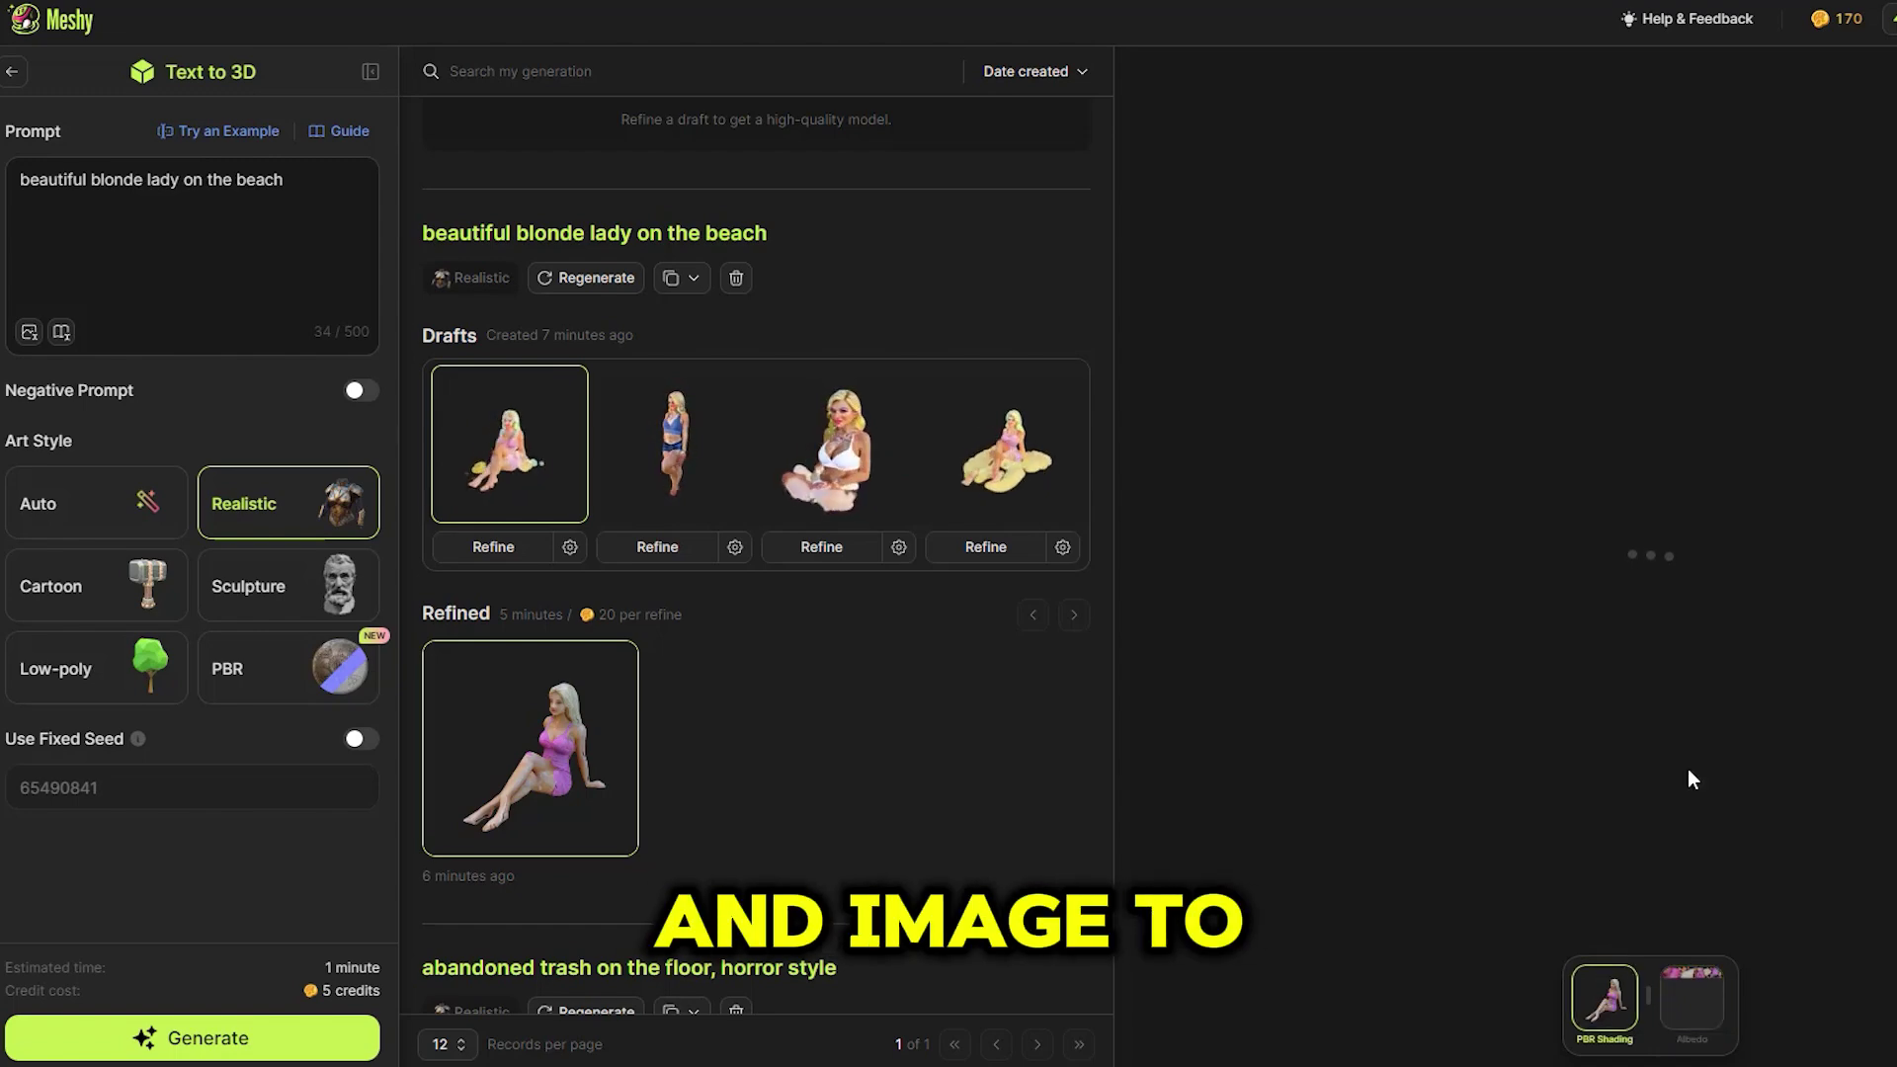
pyautogui.moveTo(1761, 643); pyautogui.dragTo(1849, 535)
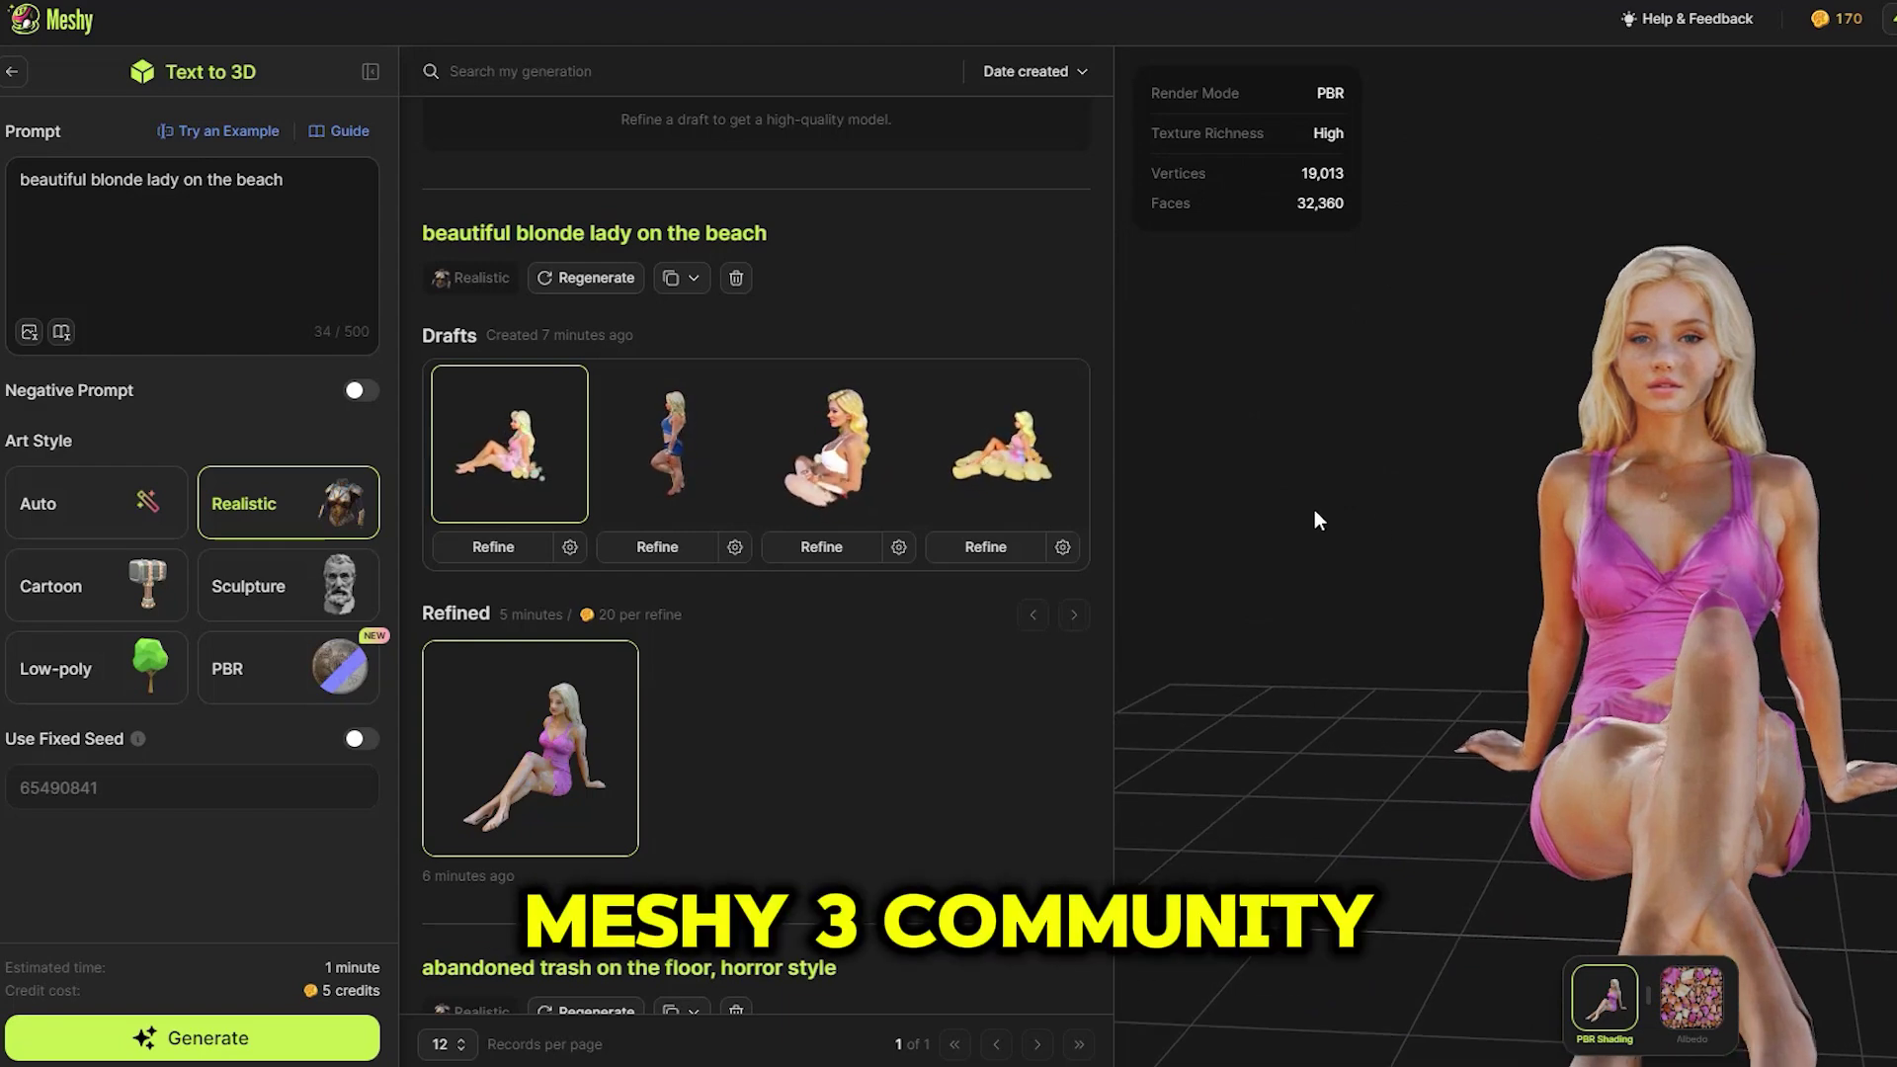
pyautogui.scroll(5, 756, 494)
# Clear the Text to 3D form and switch to the Image to 3D workspace.
pyautogui.click(11, 75)
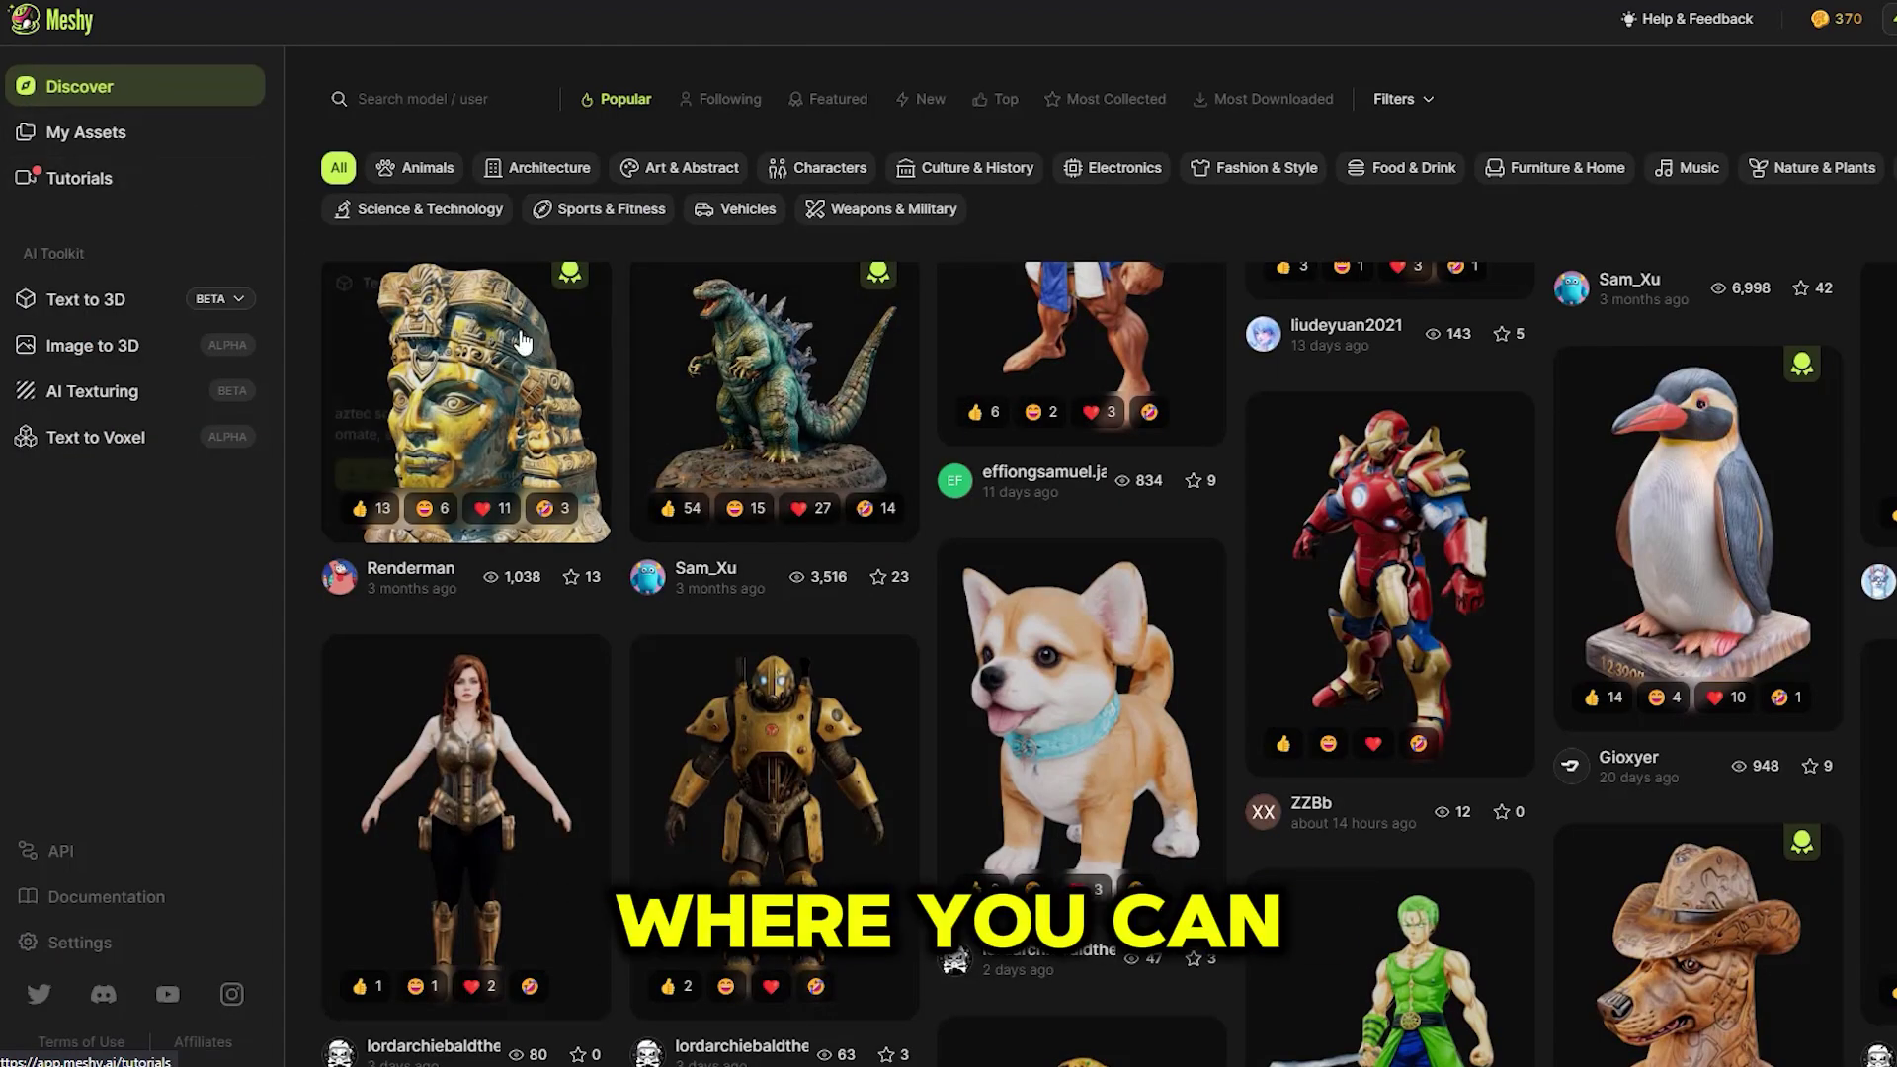
pyautogui.scroll(-6, 965, 478)
pyautogui.scroll(4, 941, 644)
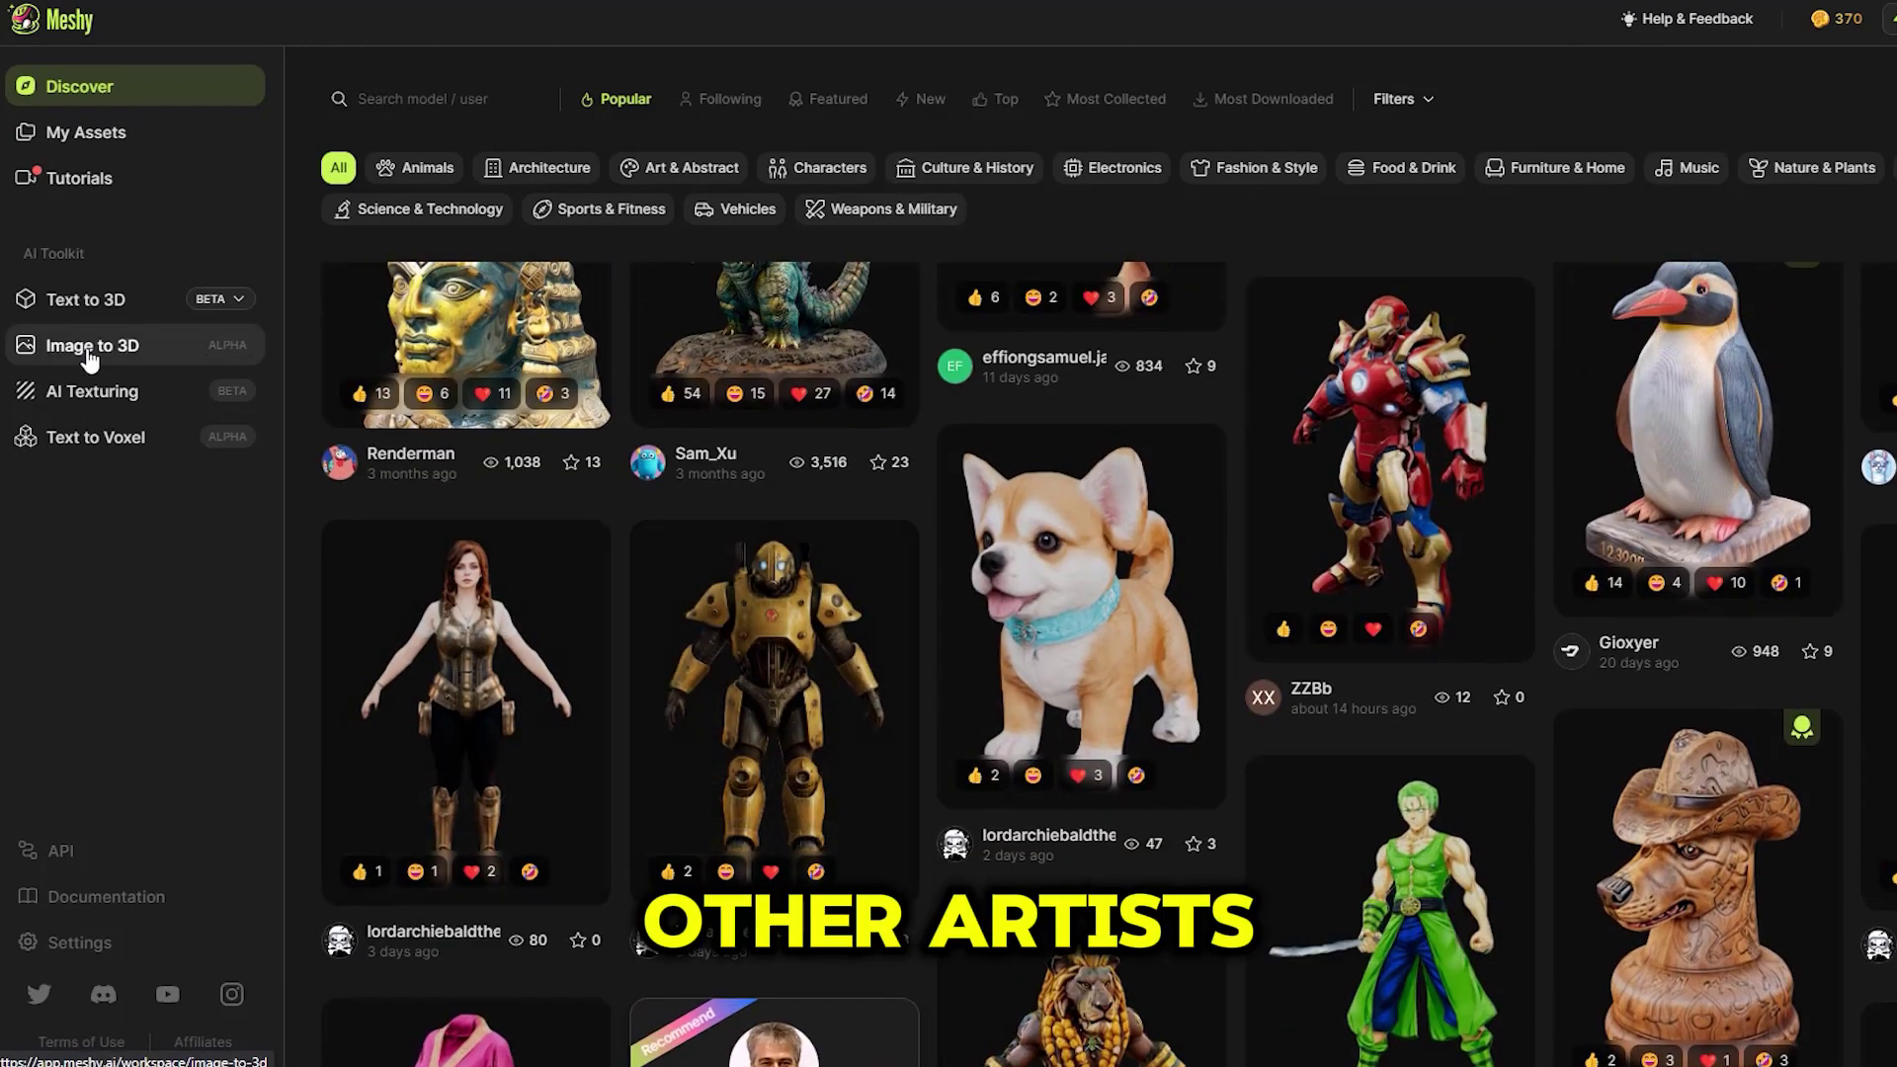
pyautogui.click(90, 356)
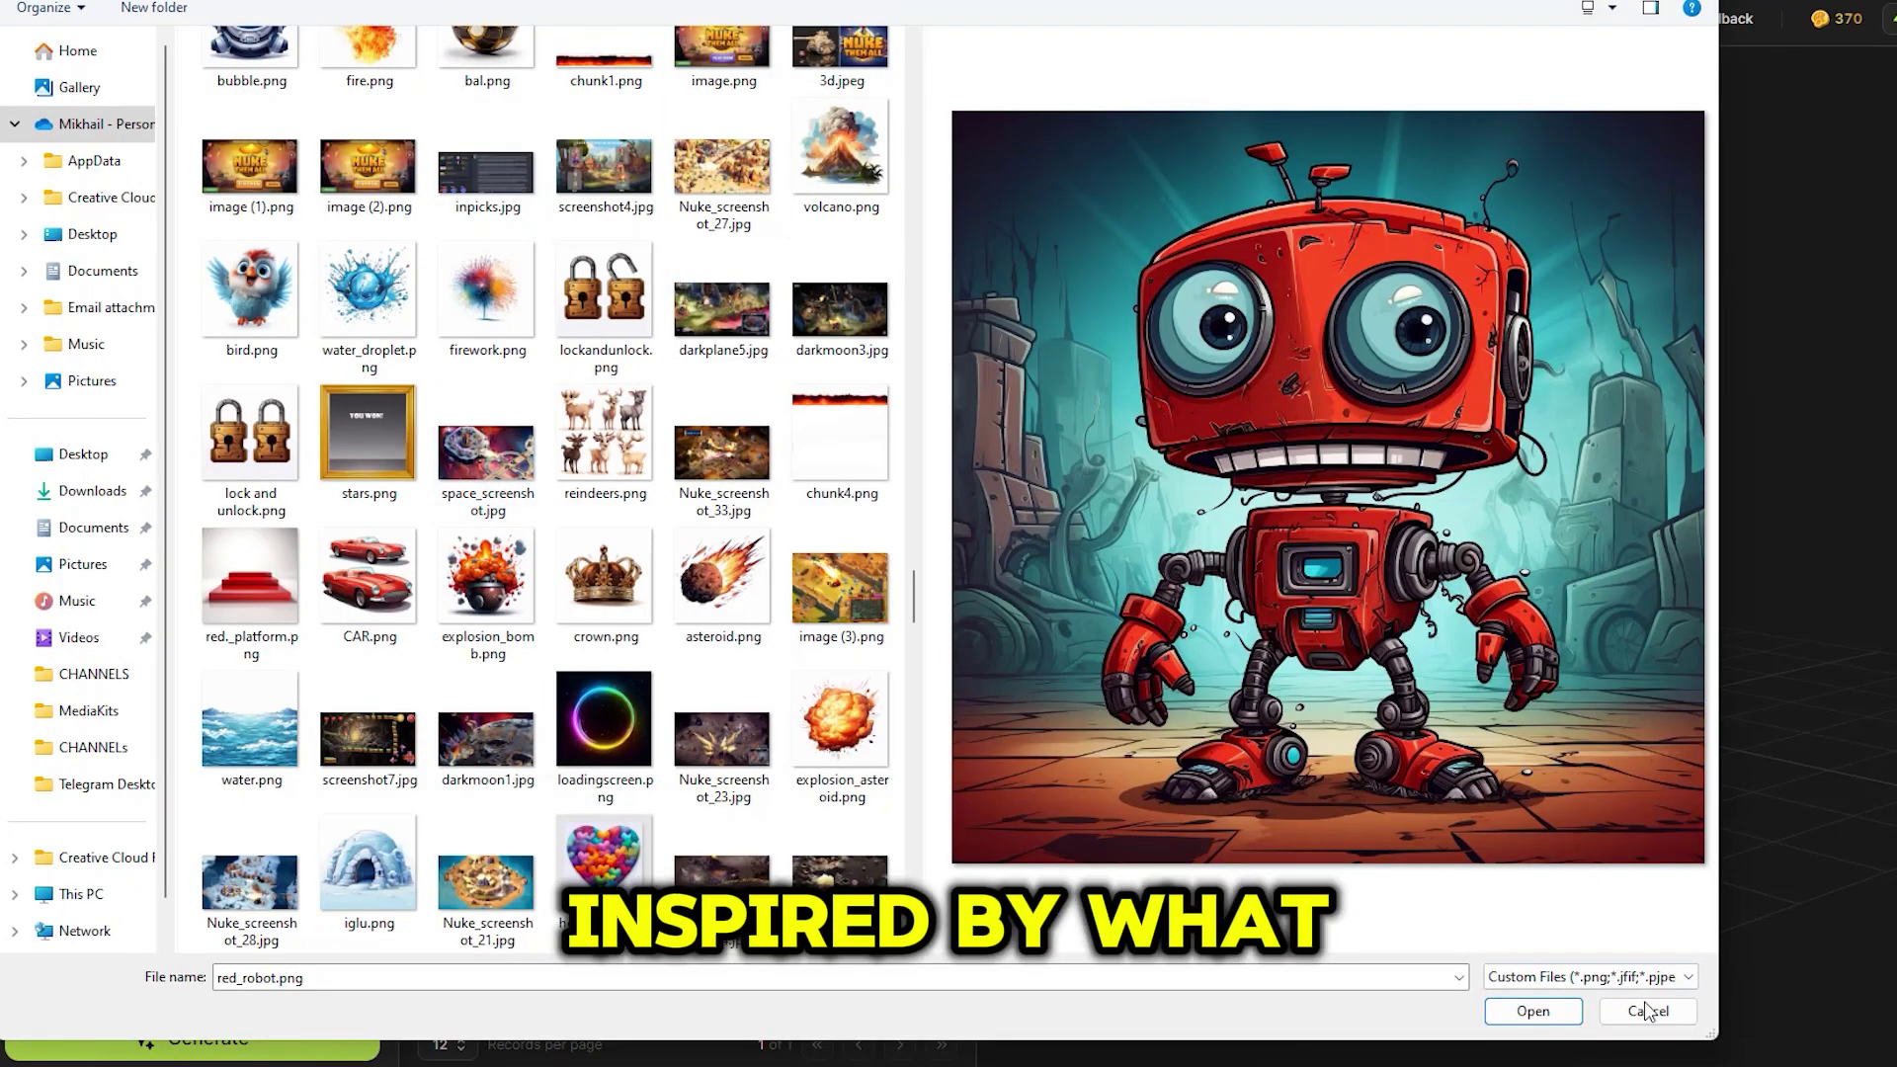
# Generate a 3D model from red_robot.png and orbit the result to a frontal view.
pyautogui.click(1532, 1012)
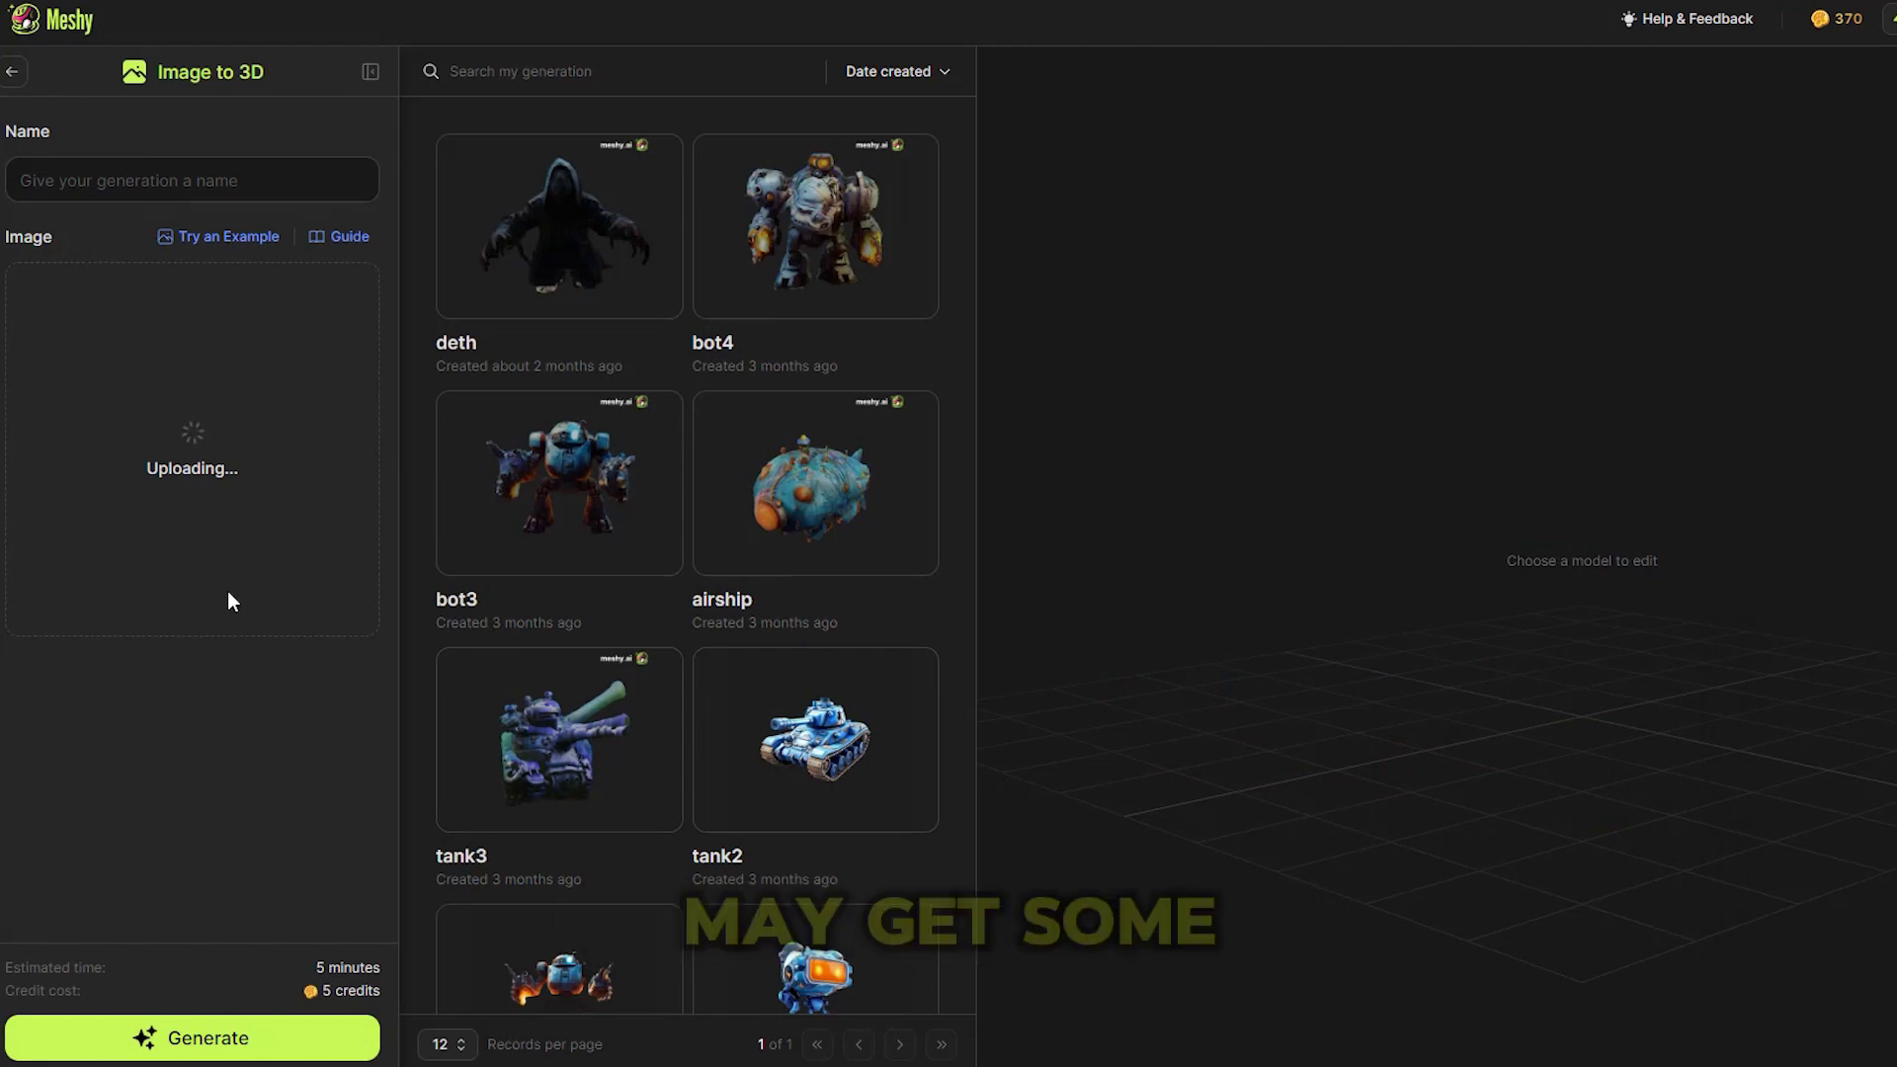
pyautogui.click(255, 1029)
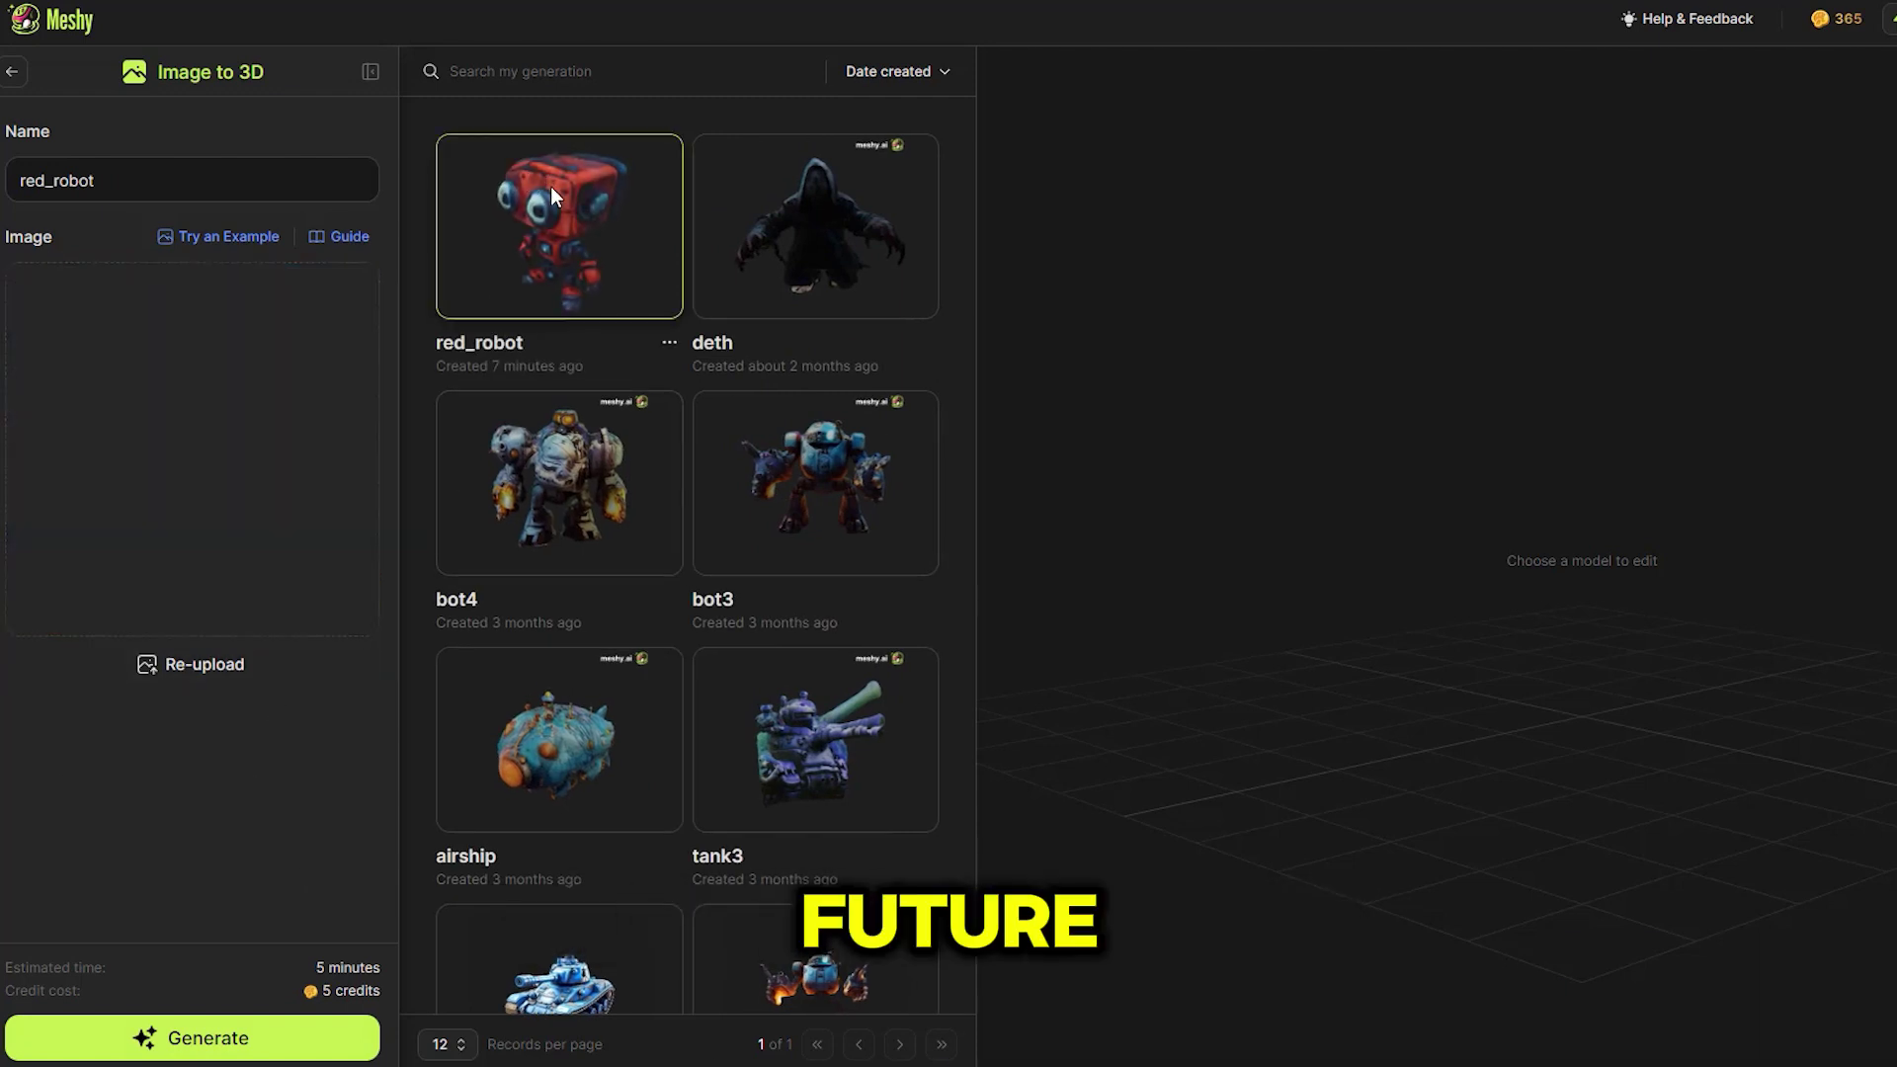
pyautogui.click(549, 186)
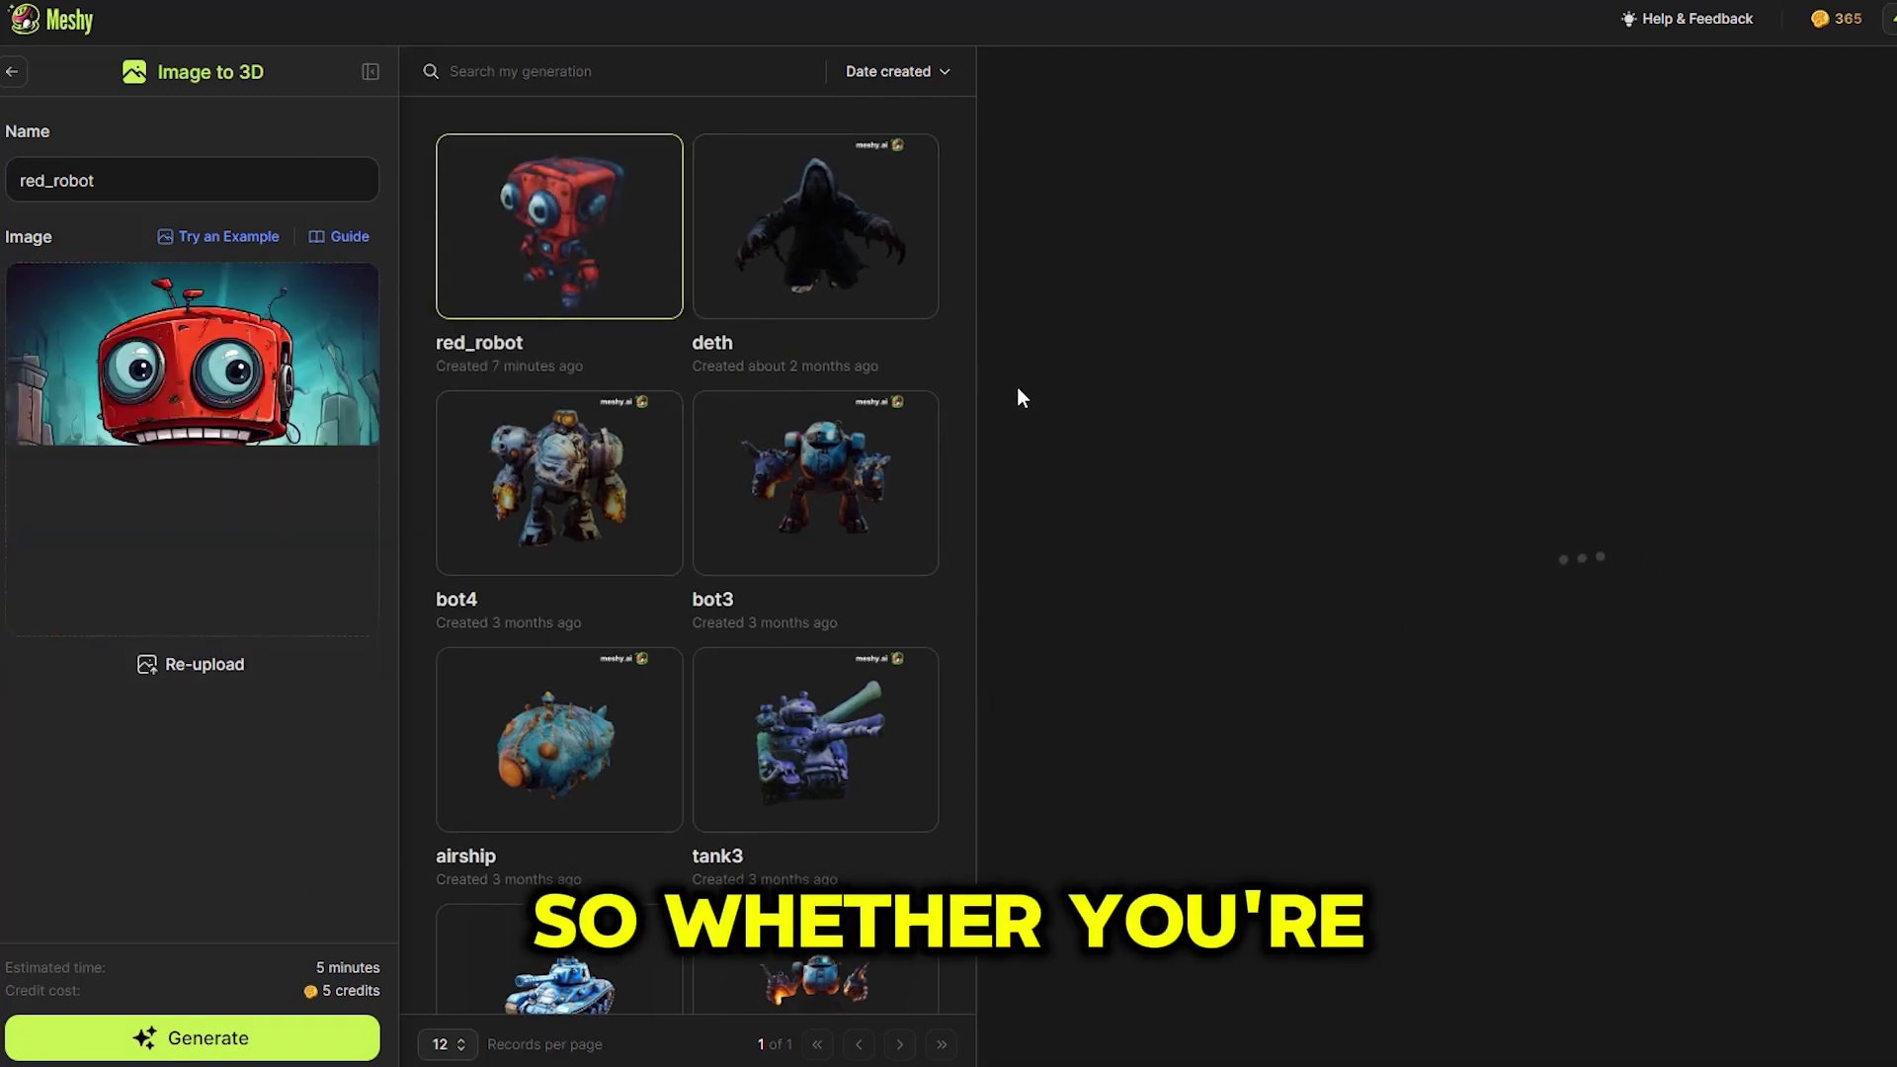
pyautogui.moveTo(1395, 447); pyautogui.dragTo(1455, 448)
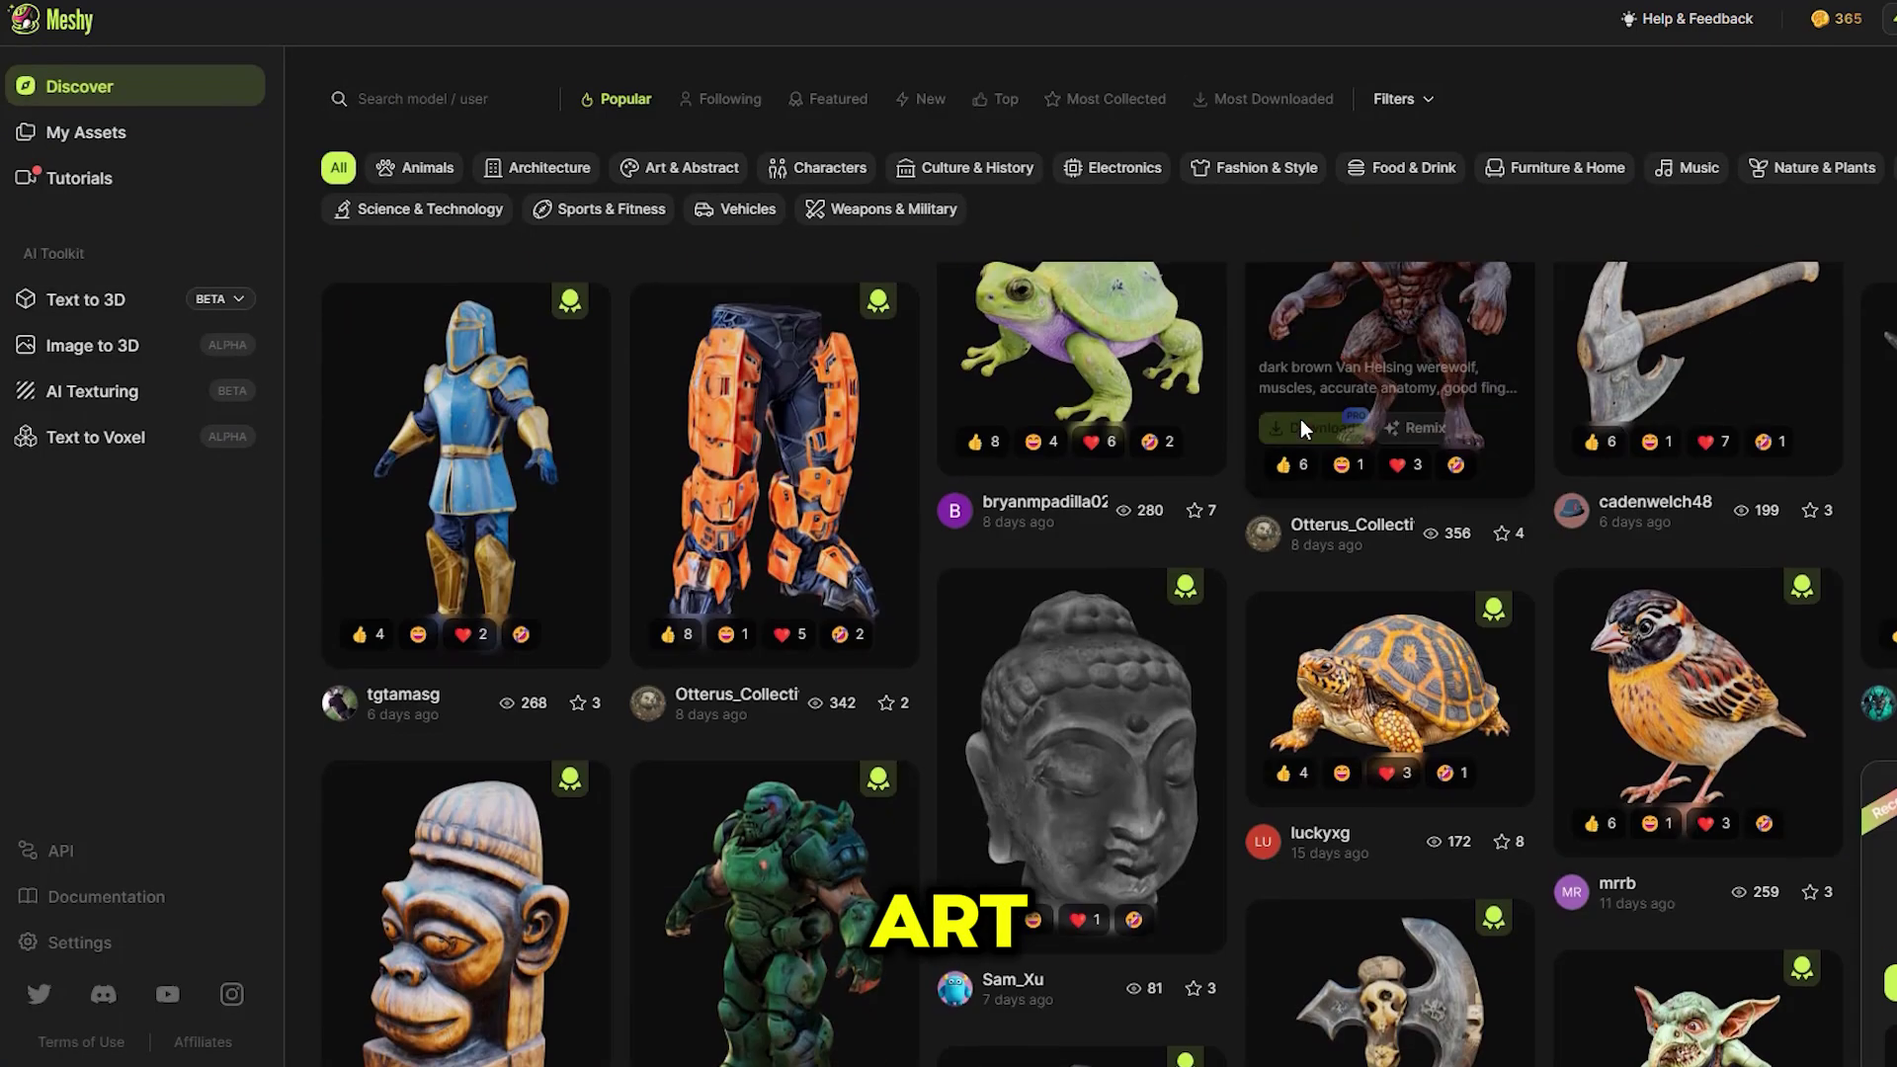
# Scroll the sidebar and go to the Text to Voxel workspace.
pyautogui.scroll(-15, 1300, 419)
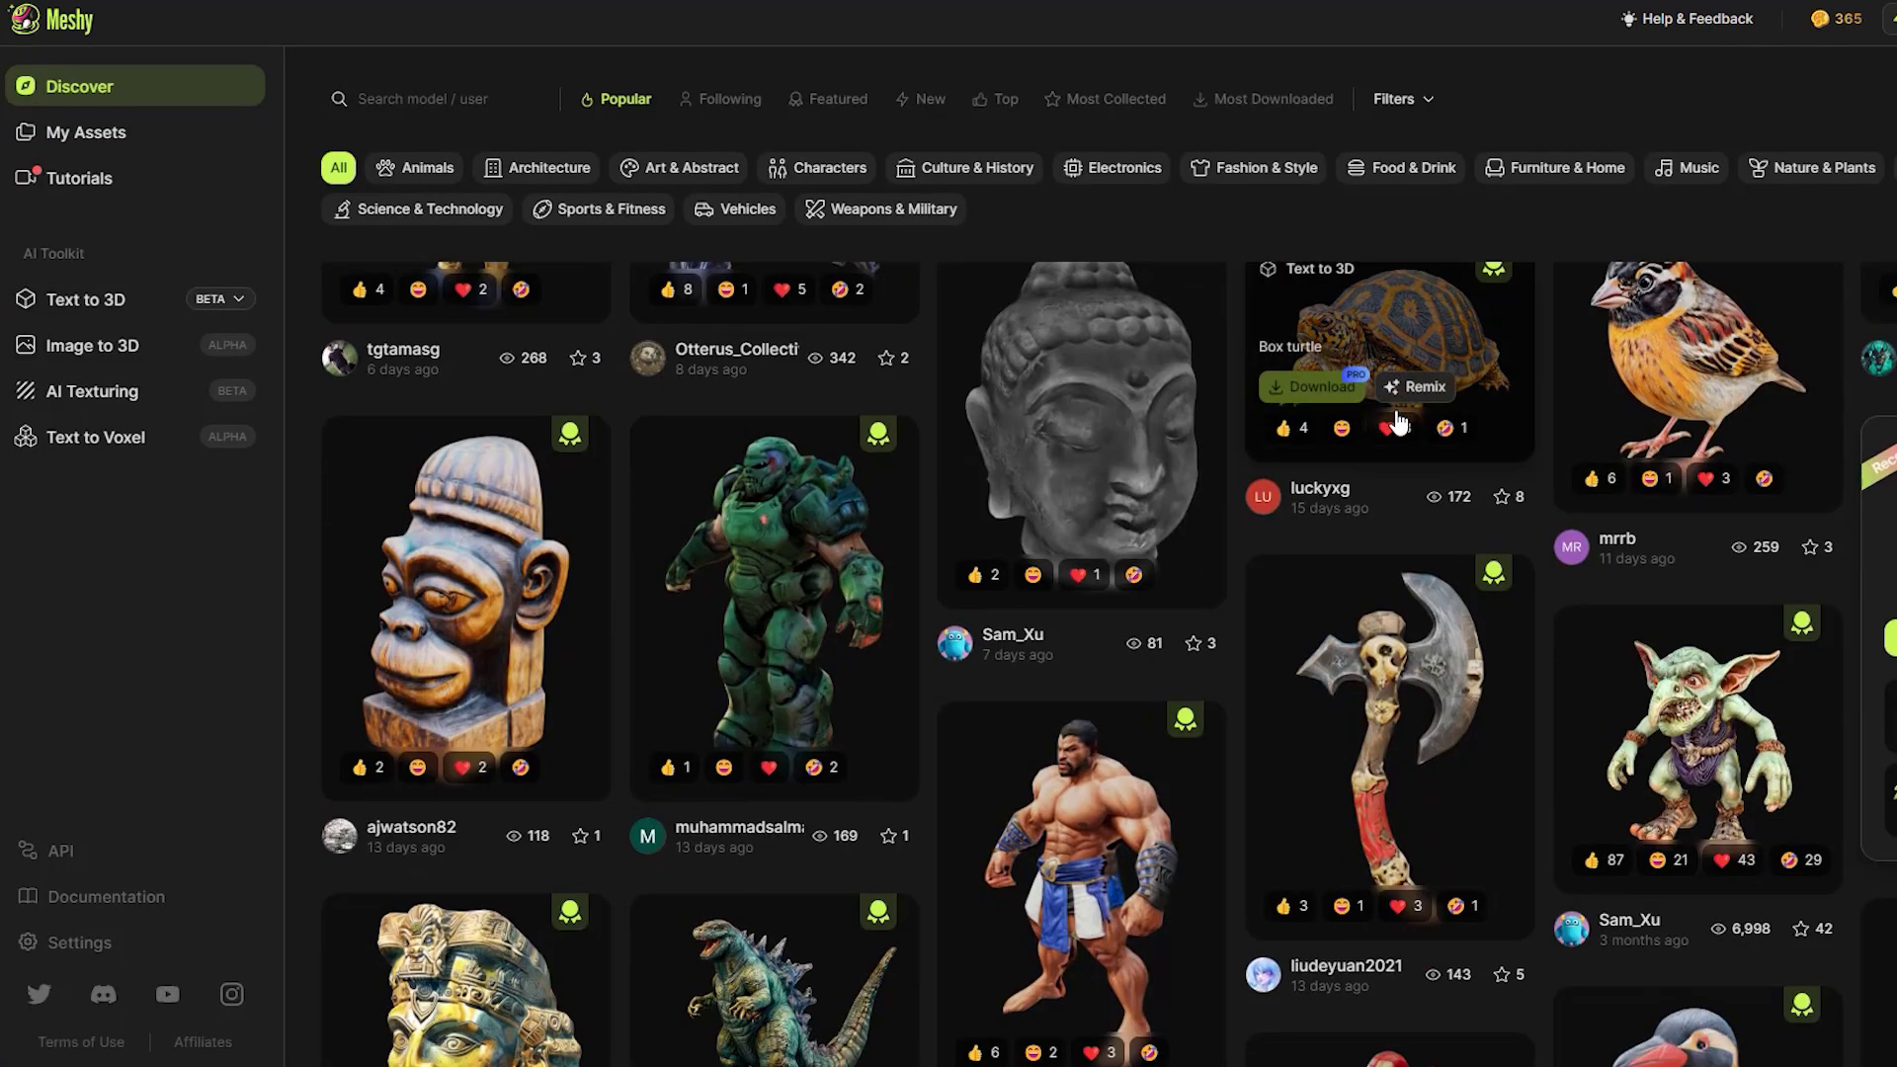
pyautogui.scroll(-5, 921, 431)
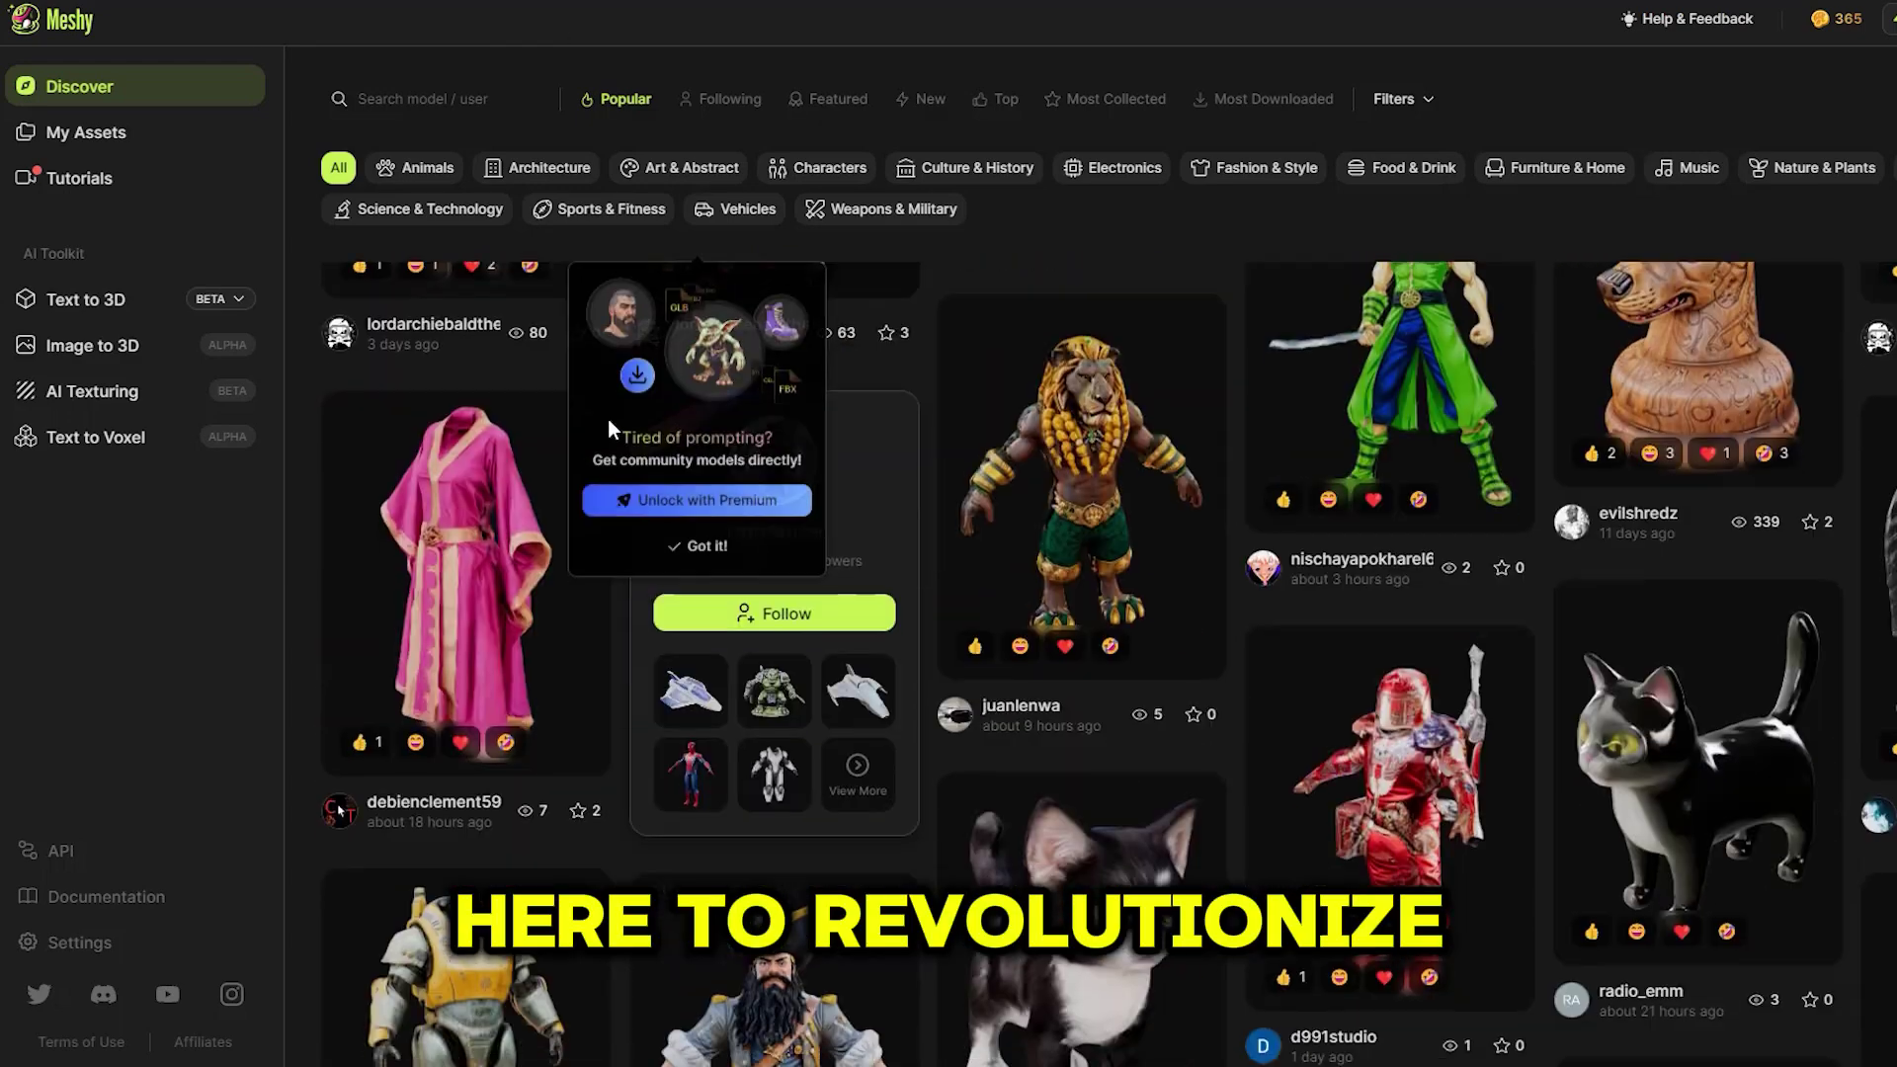
pyautogui.click(58, 450)
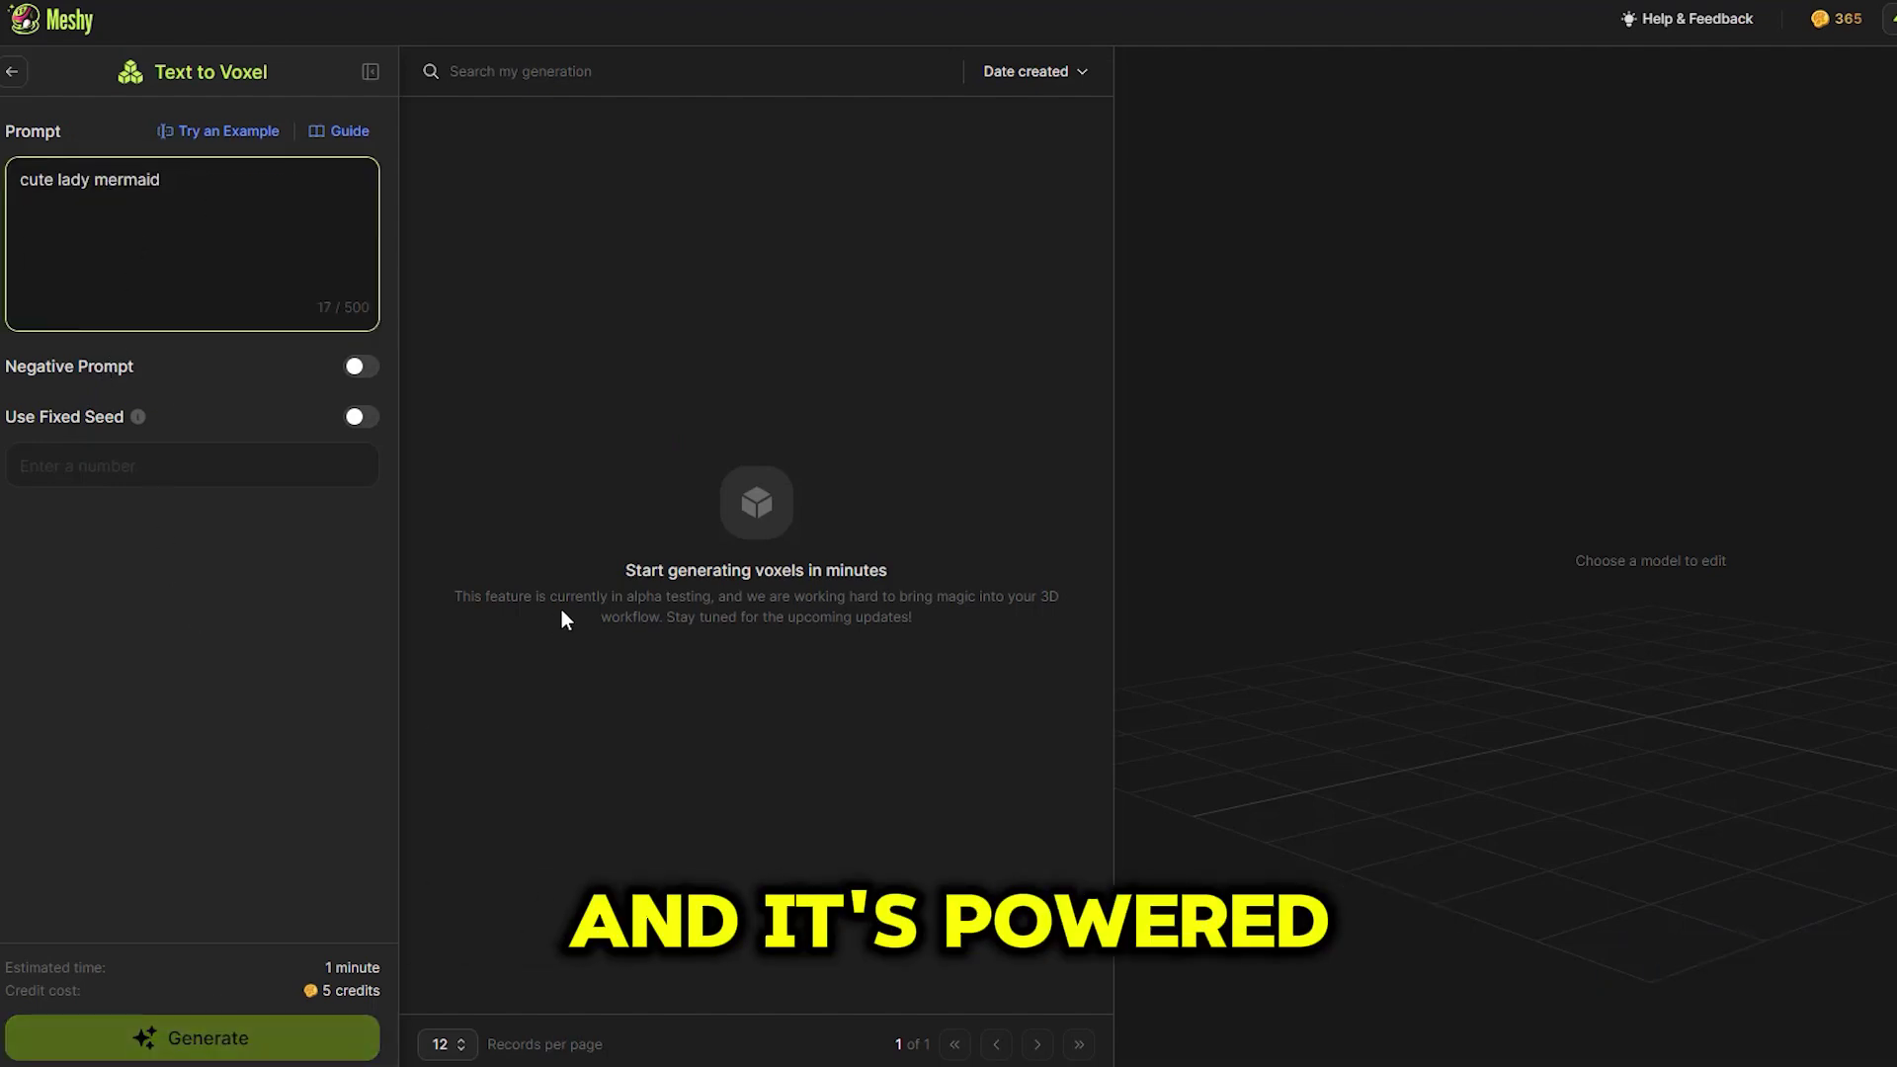
# Generate voxels from 'cute lady mermaid' and orbit the voxel mermaid to a higher viewpoint.
pyautogui.press('Return')
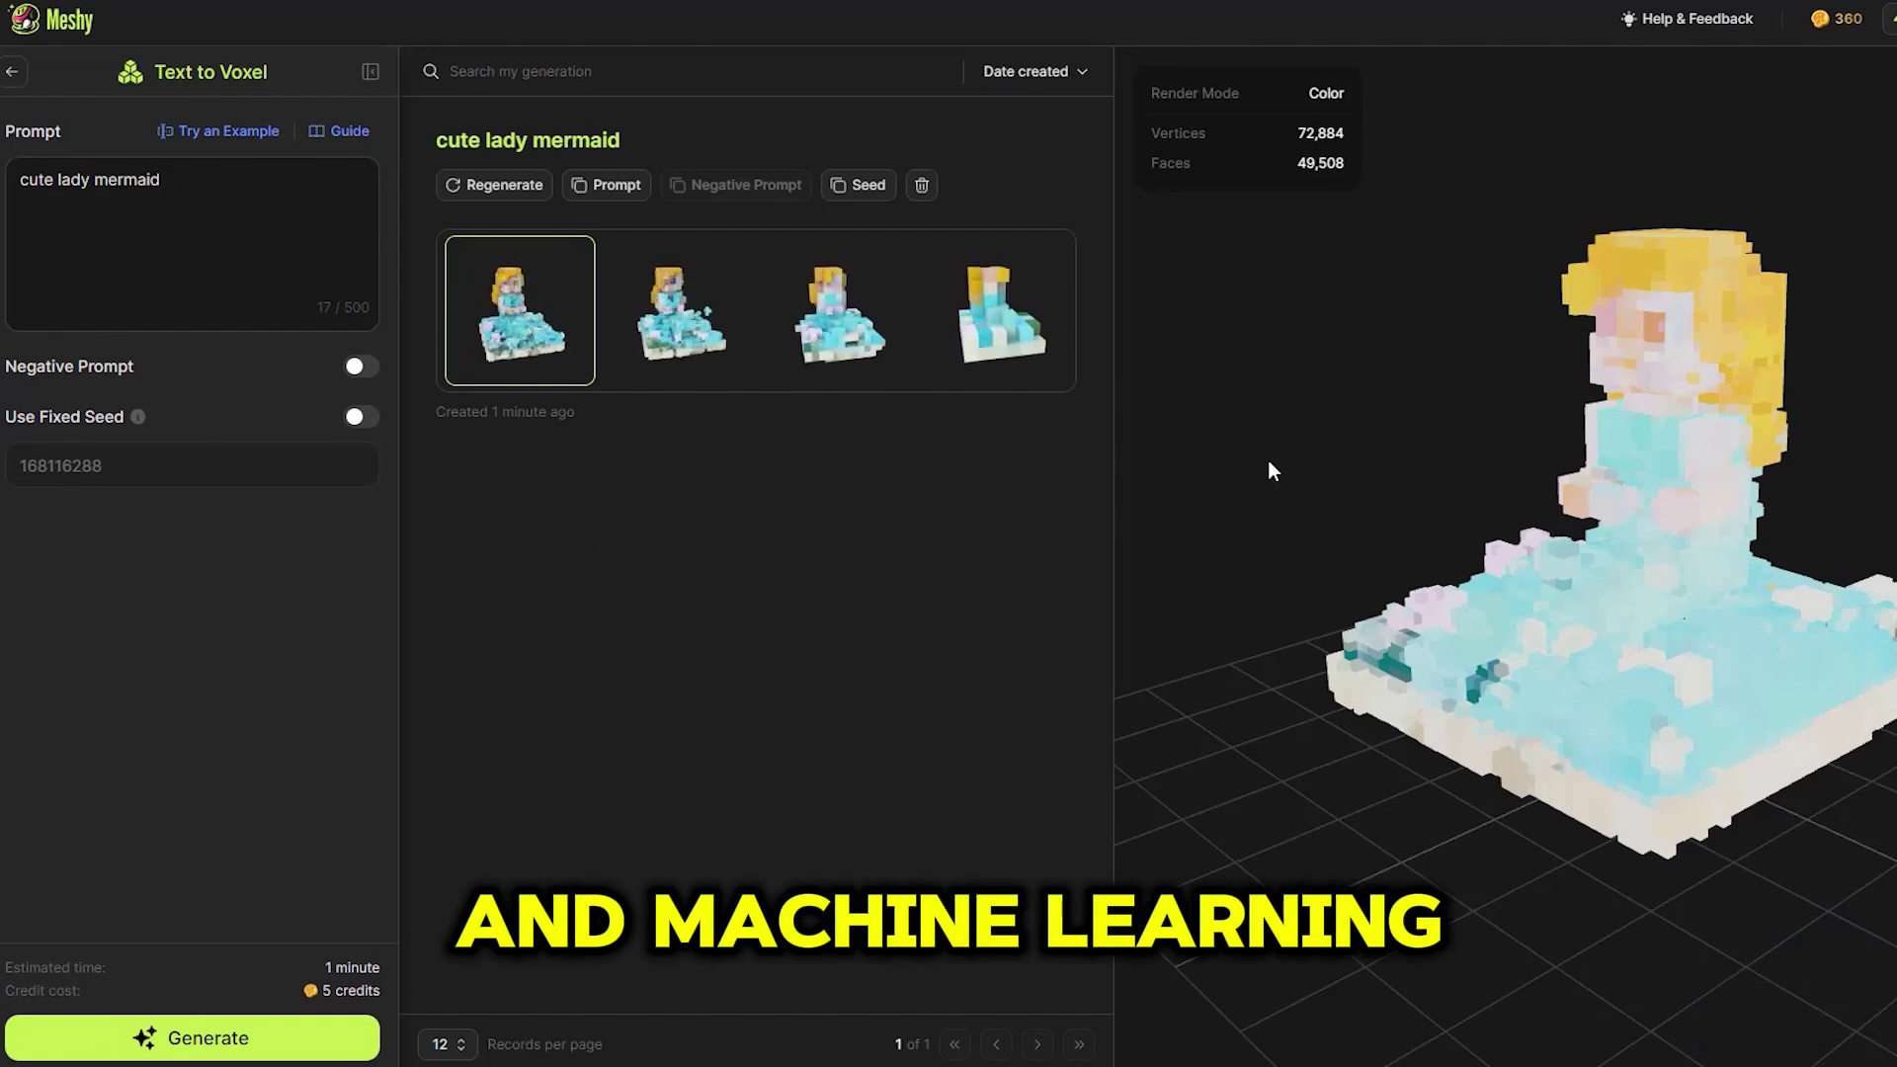
pyautogui.moveTo(1267, 459); pyautogui.dragTo(1652, 528)
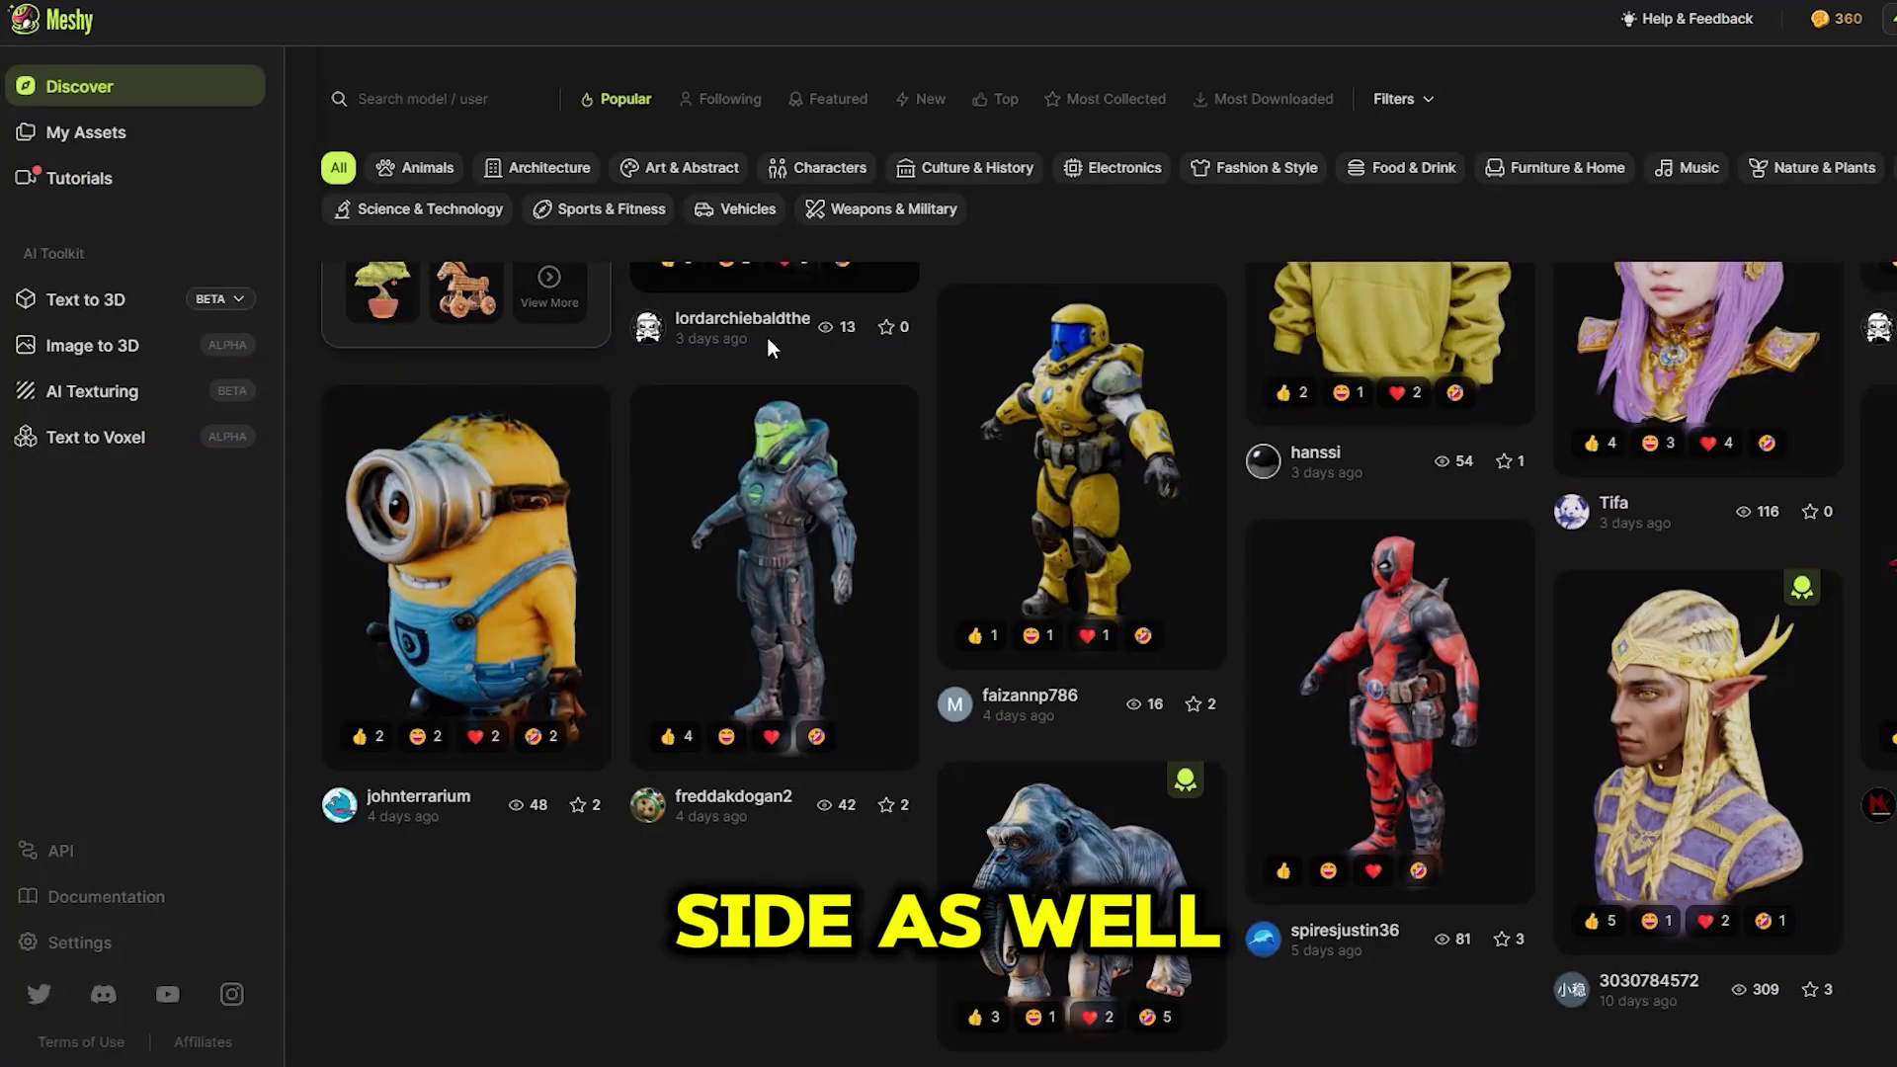
# Scroll up and down through the Popular community model cards.
pyautogui.scroll(-1, 810, 415)
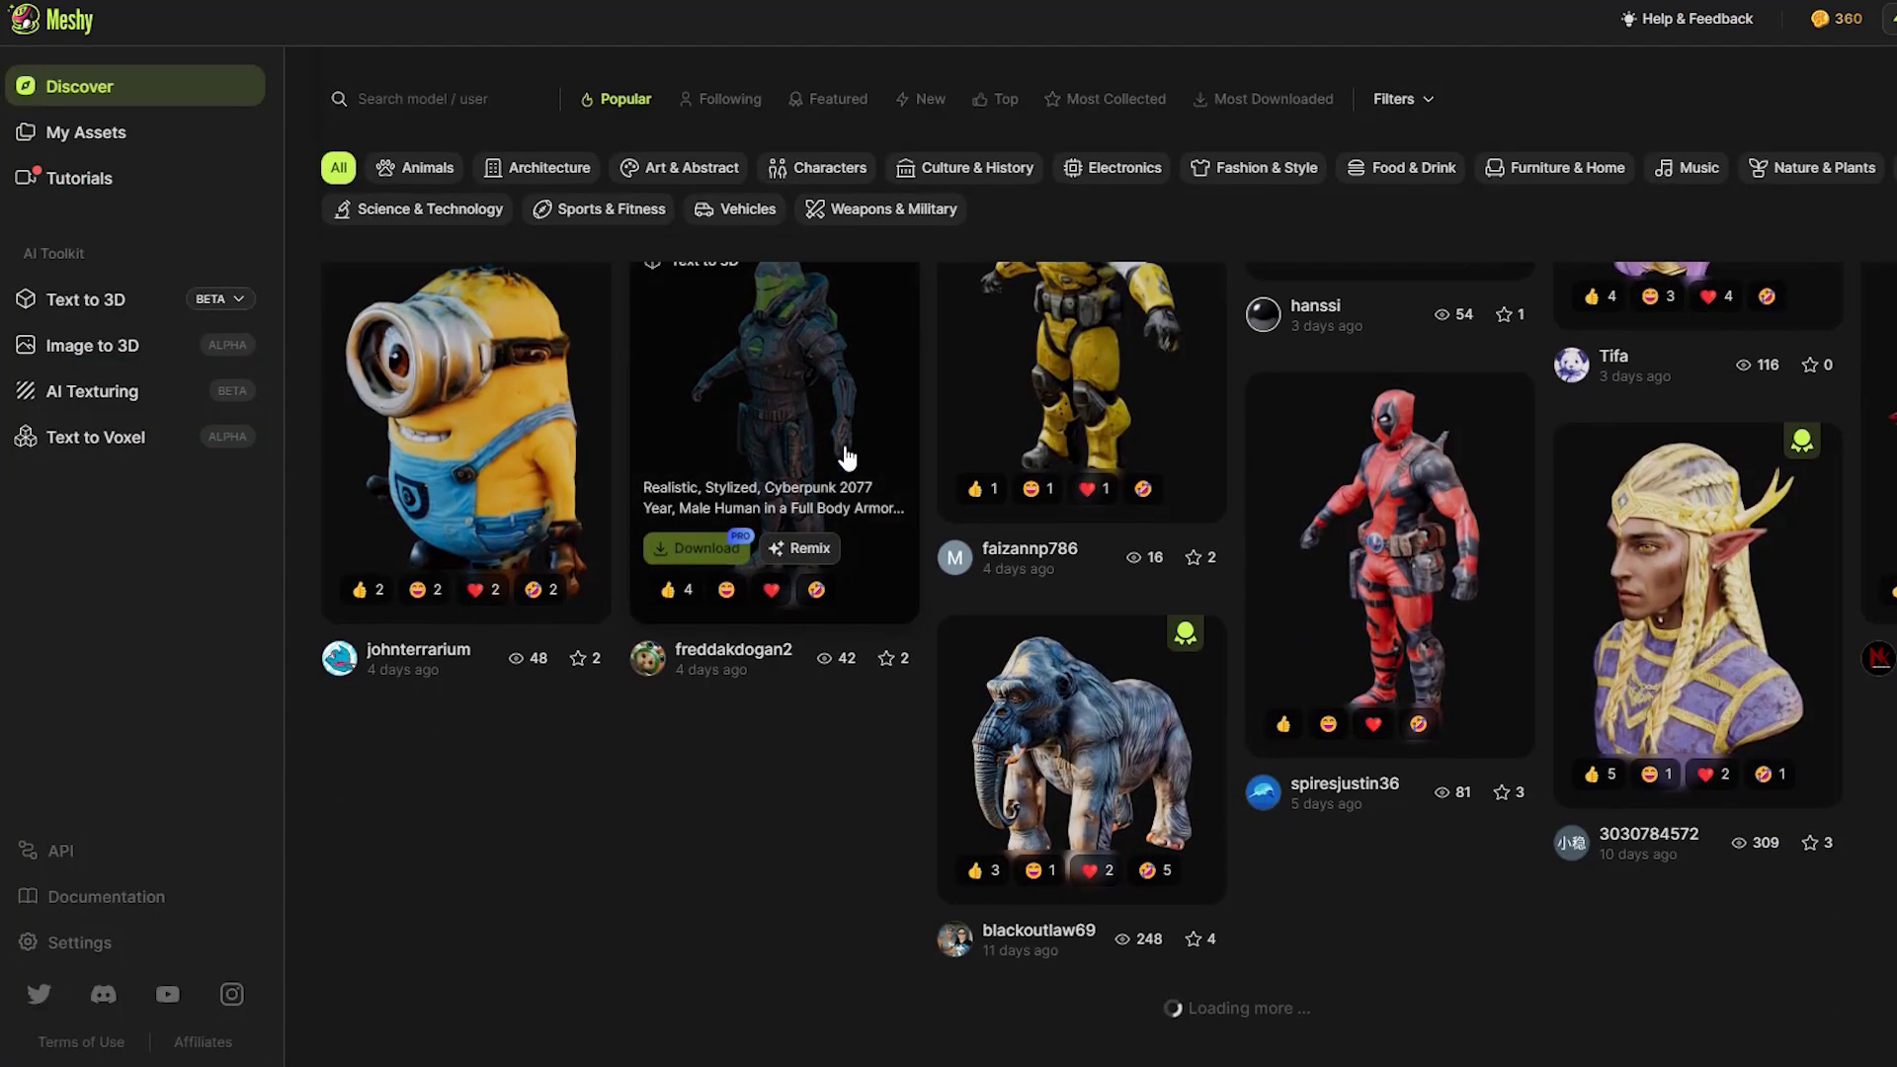
pyautogui.scroll(5, 847, 453)
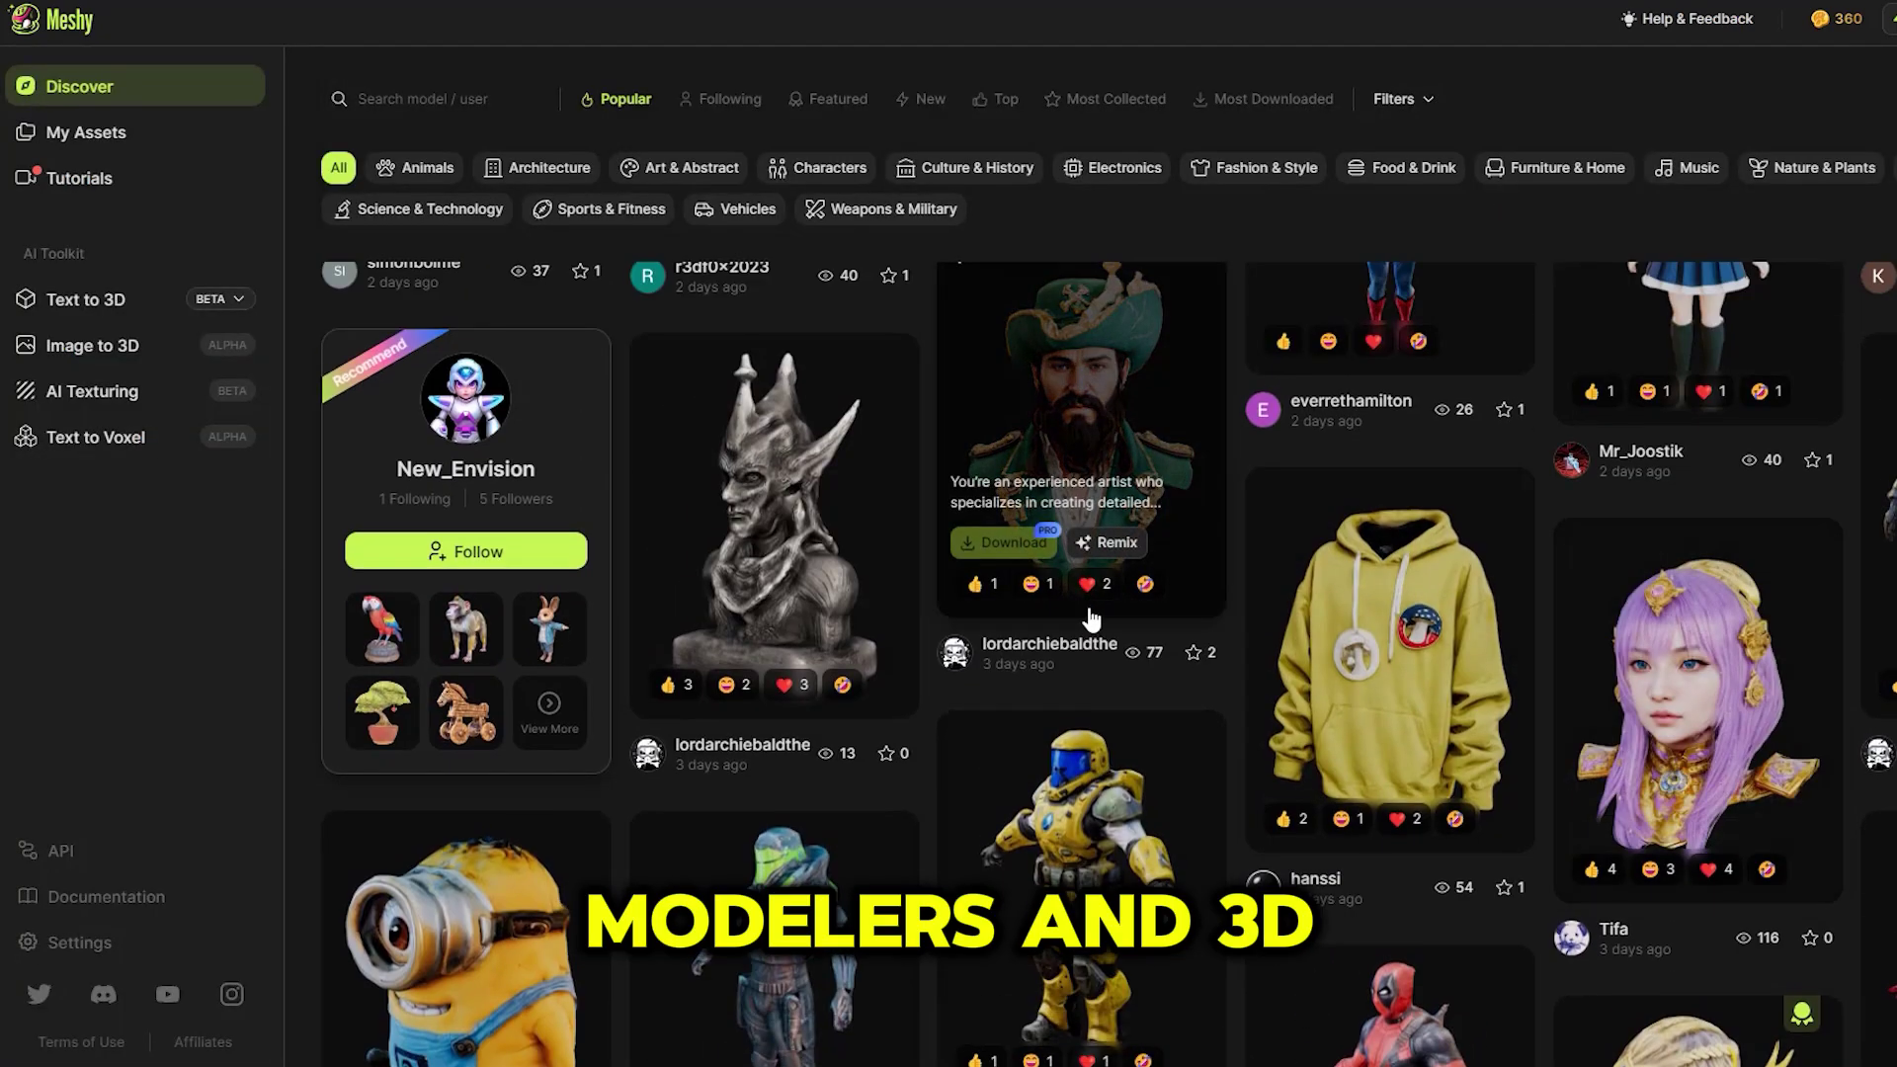
pyautogui.scroll(5, 1087, 593)
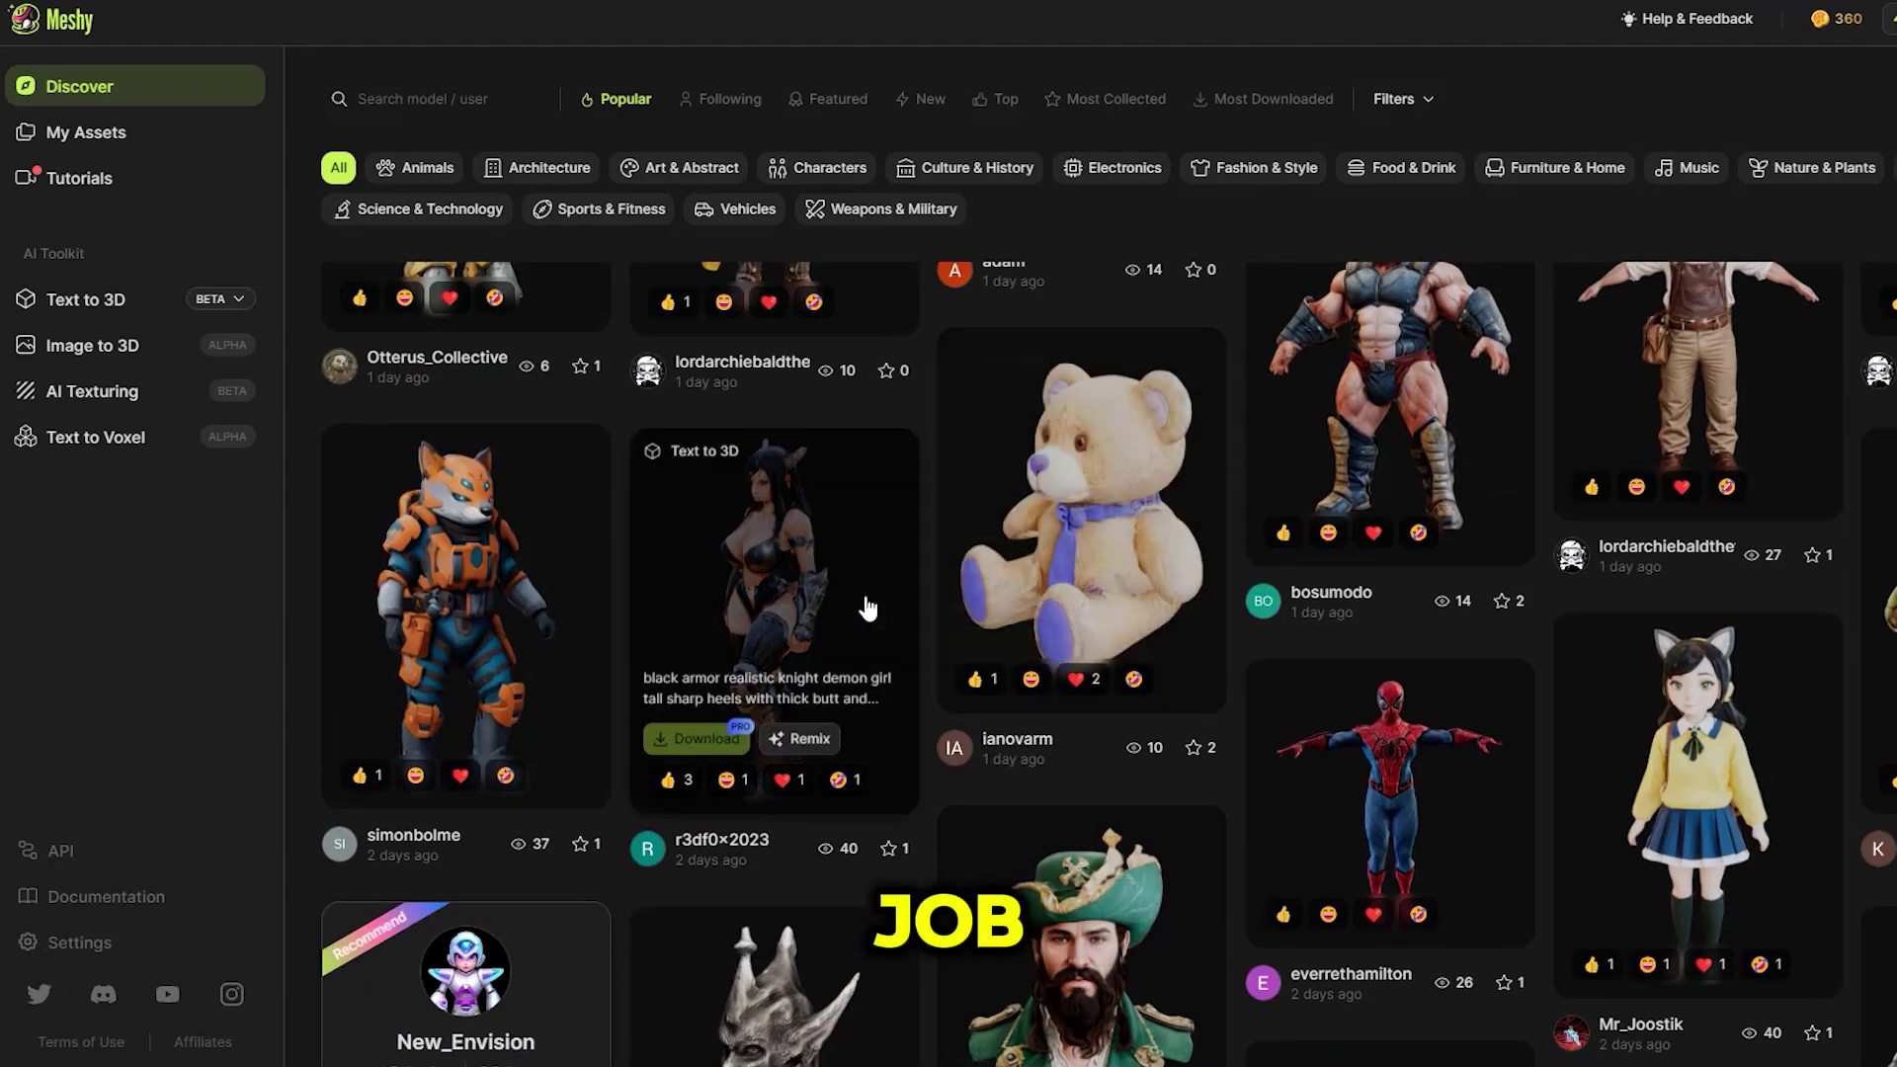
pyautogui.scroll(5, 868, 605)
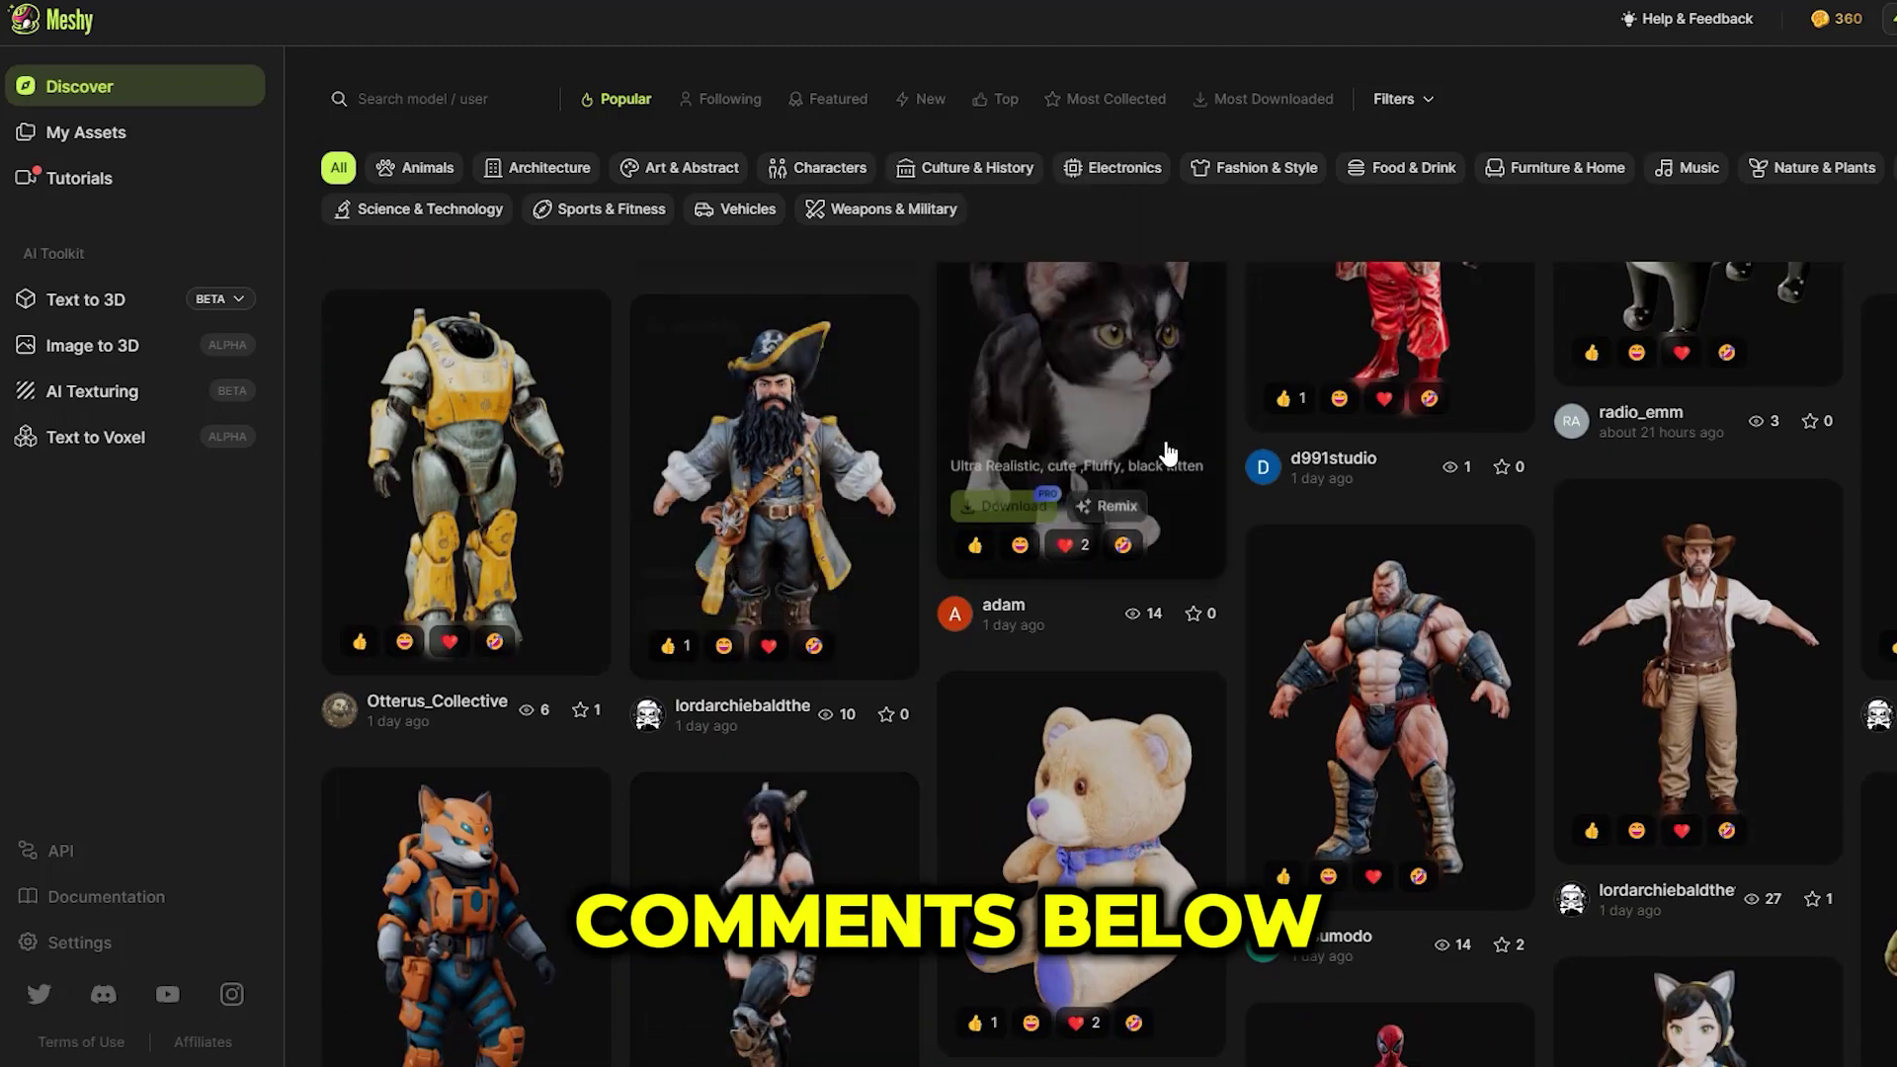
pyautogui.scroll(8, 1359, 491)
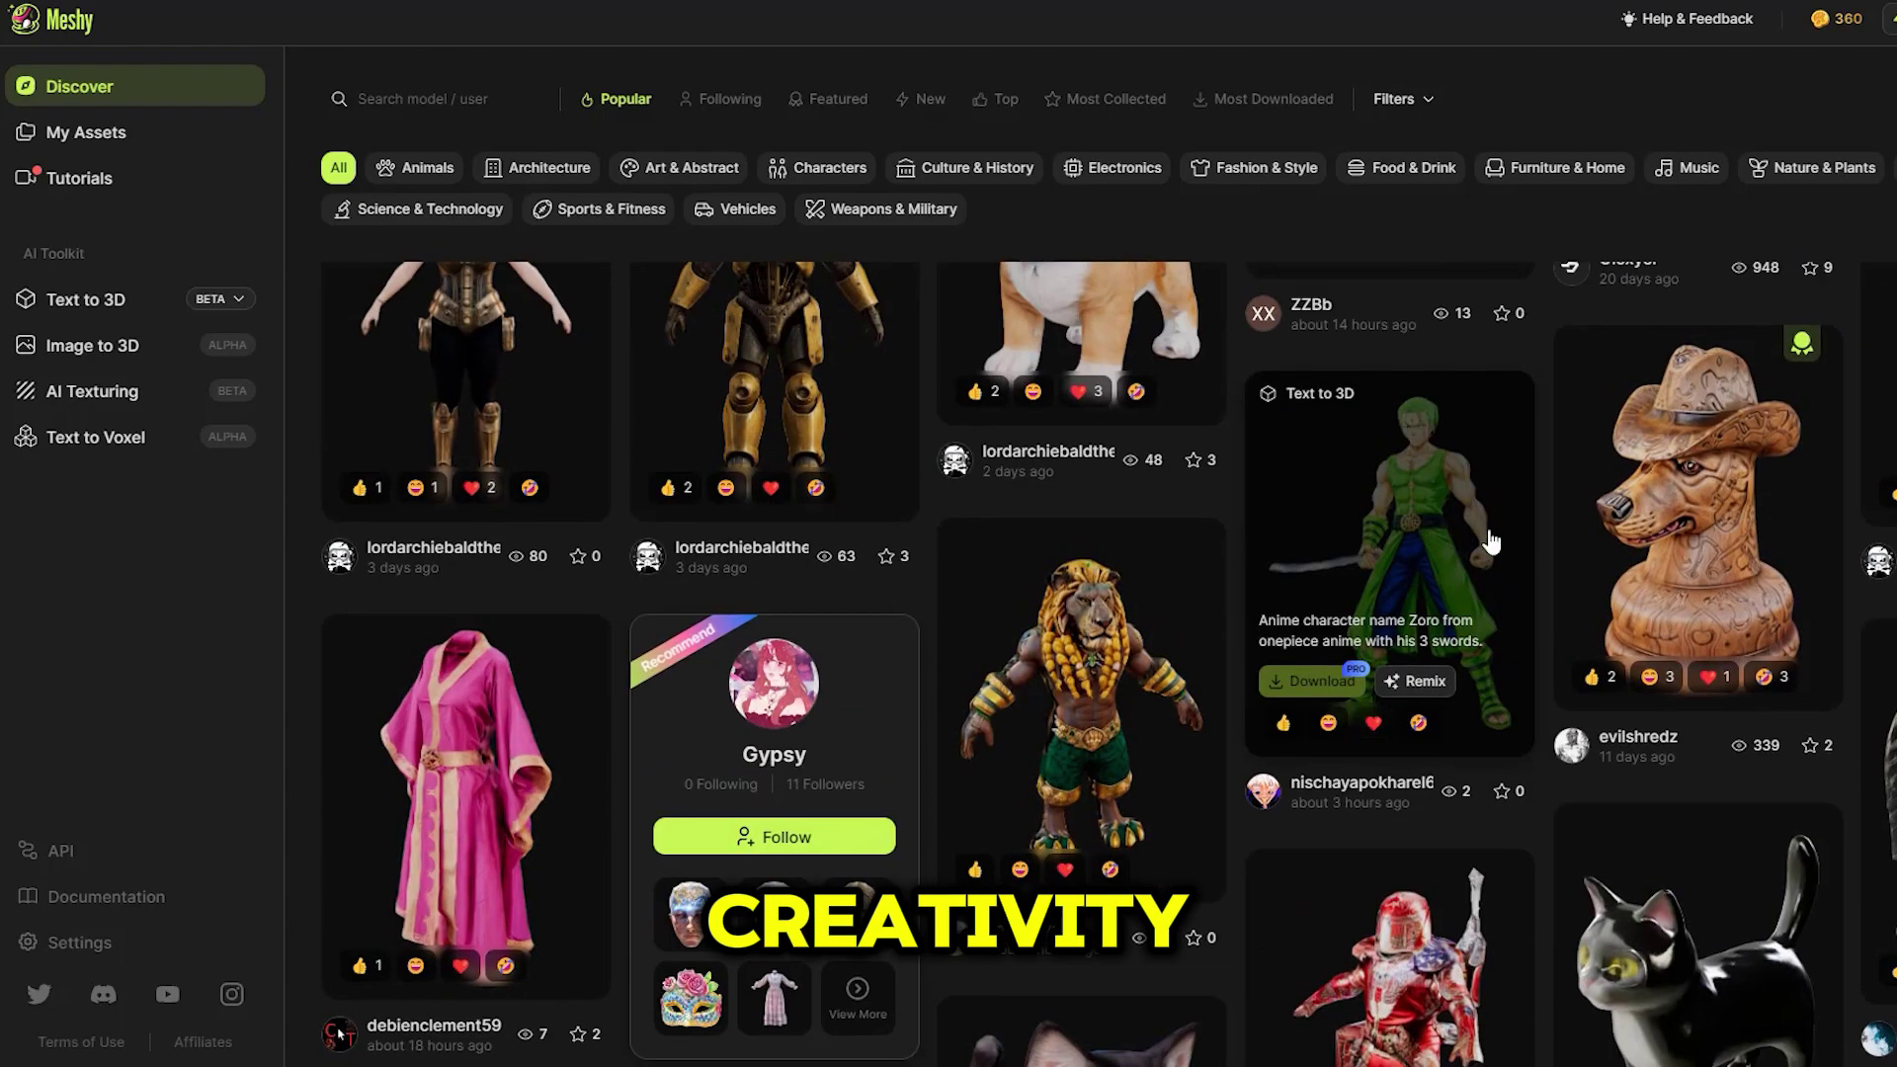
pyautogui.scroll(3, 1545, 529)
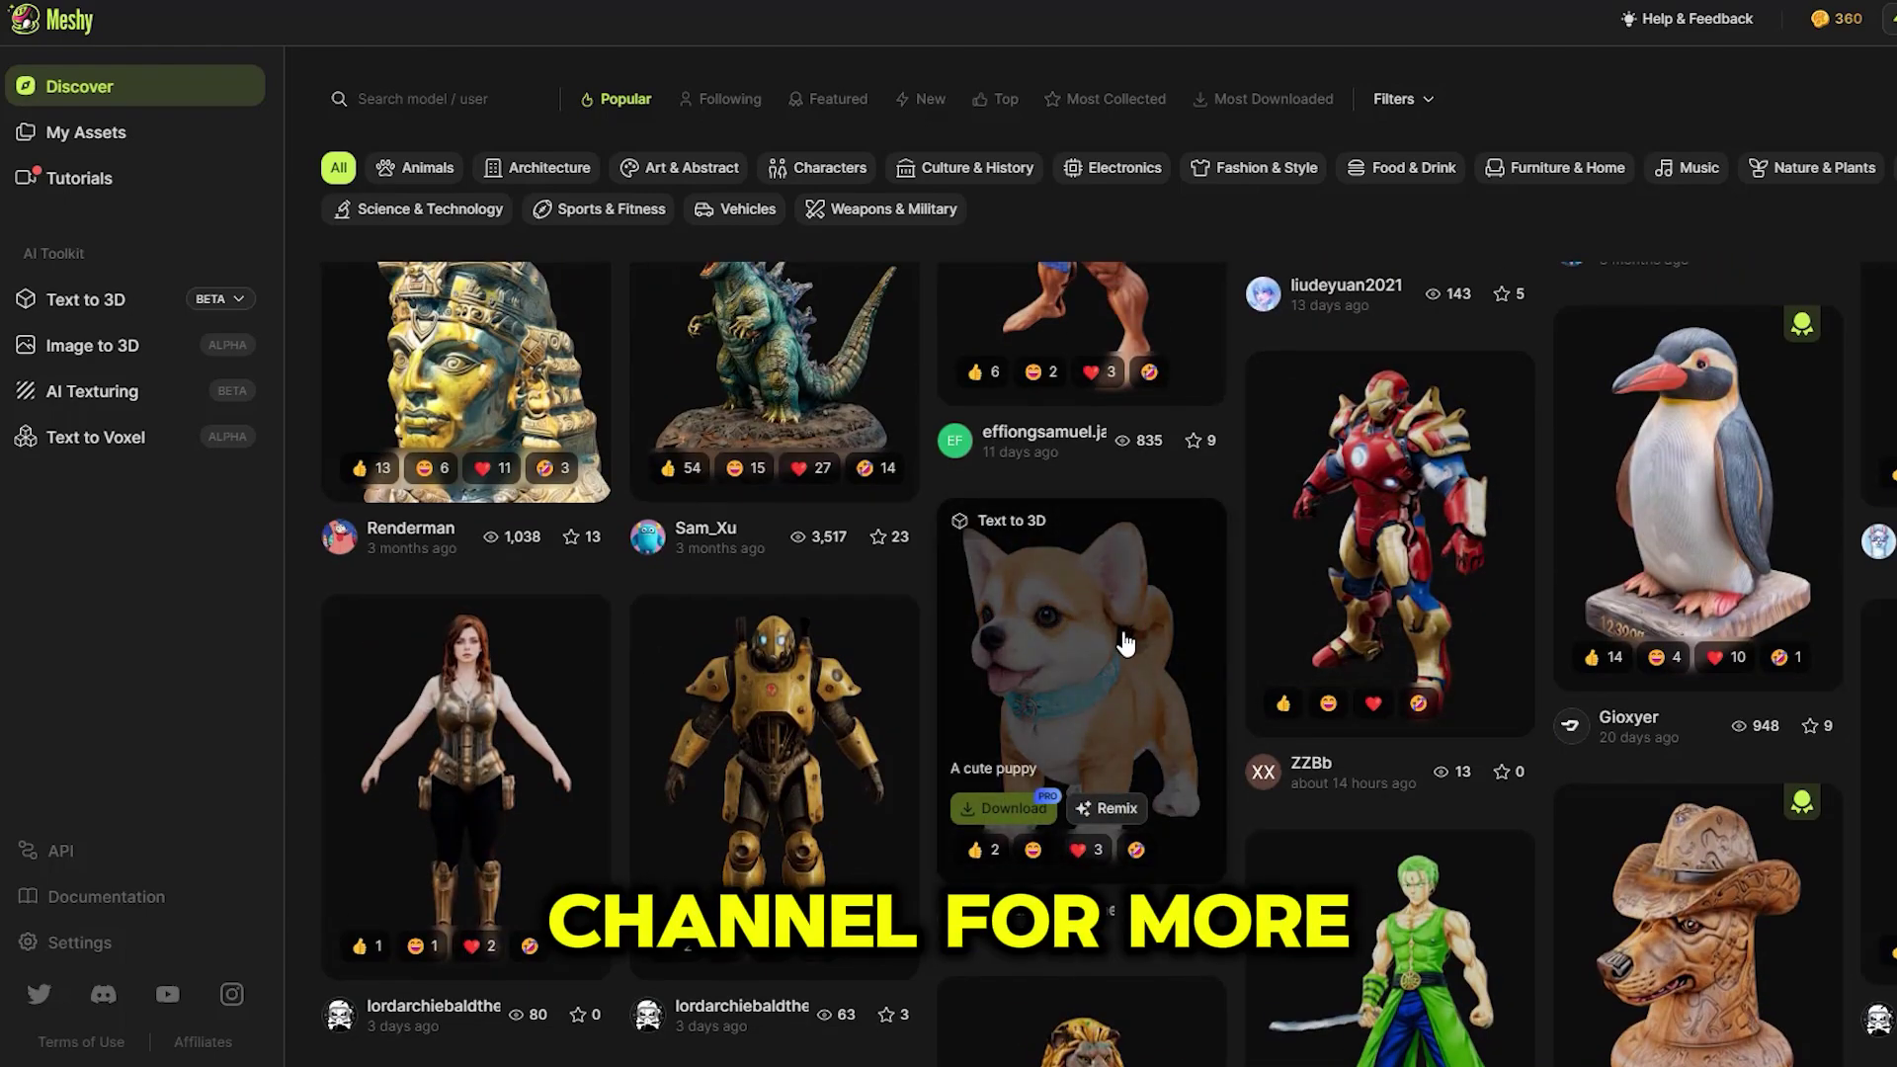
# Open the 'A cute puppy' card to view its Realistic style, prompt and 3D preview.
pyautogui.click(1126, 643)
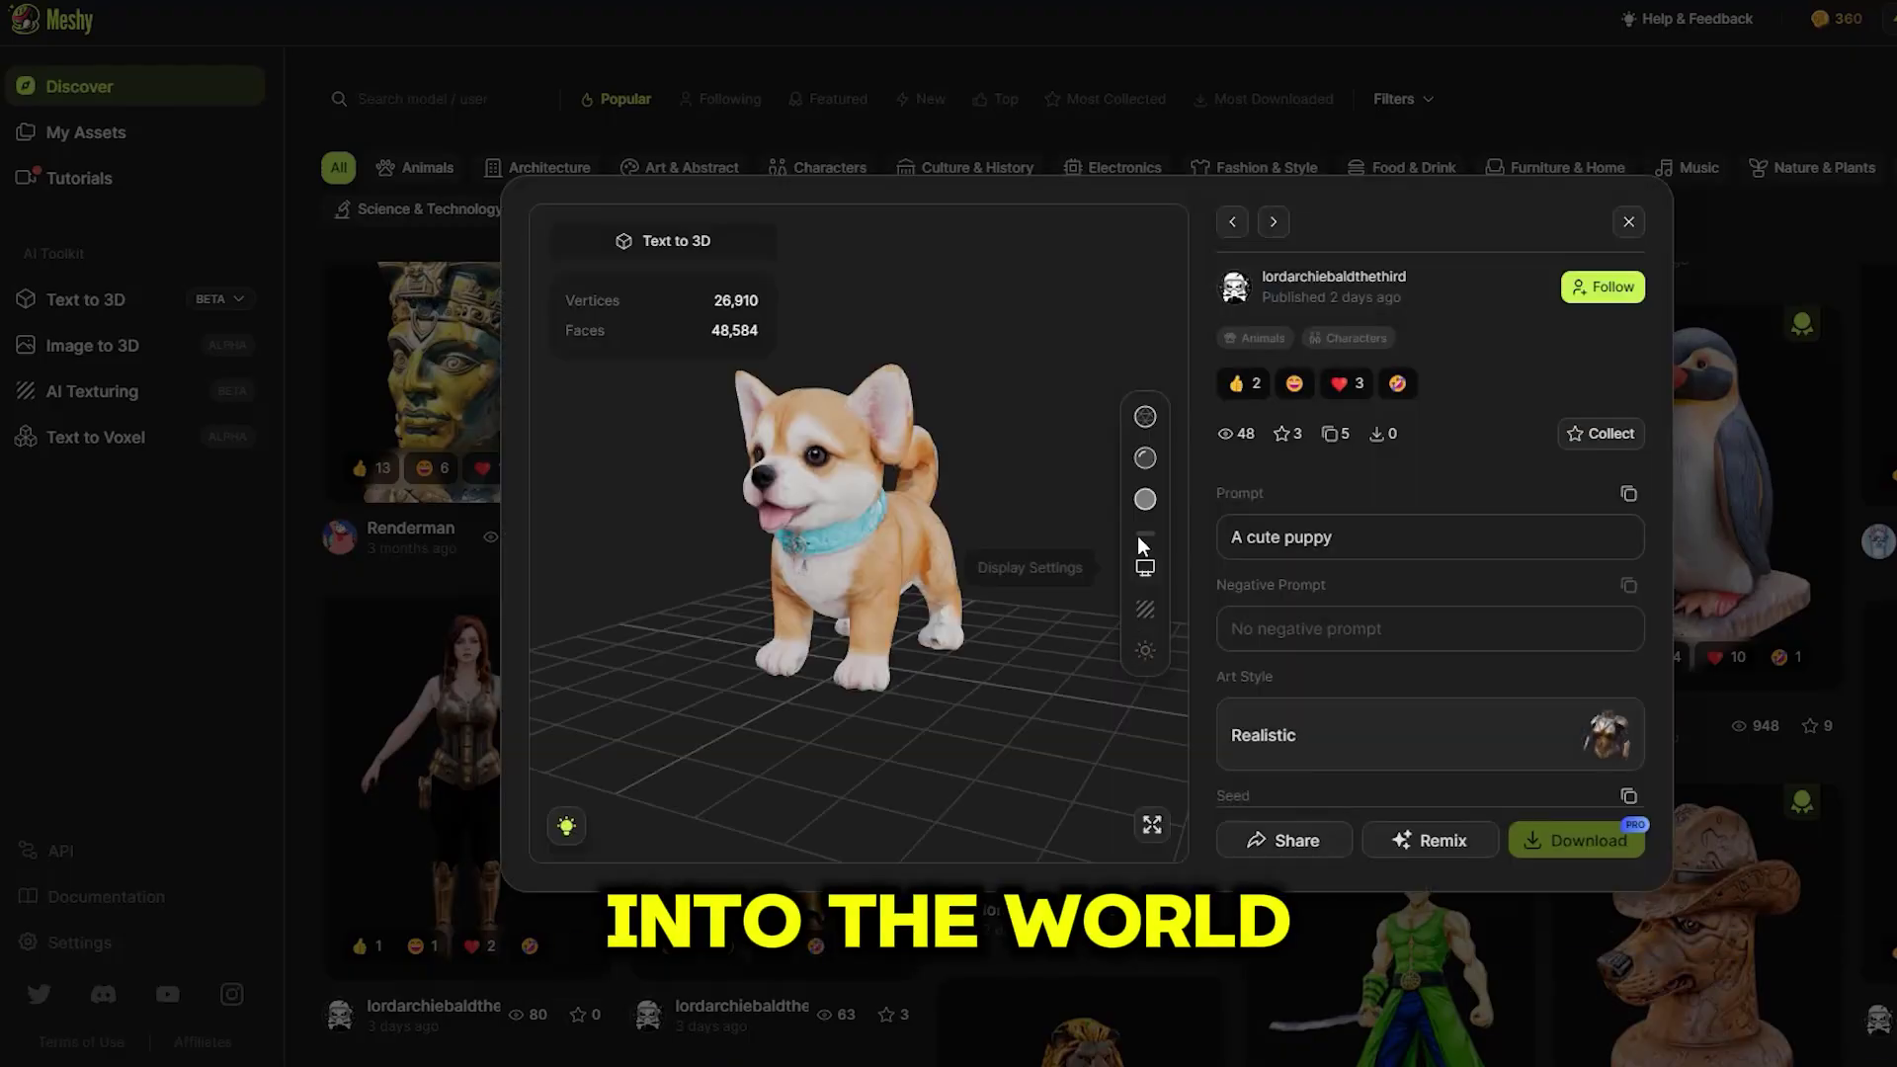